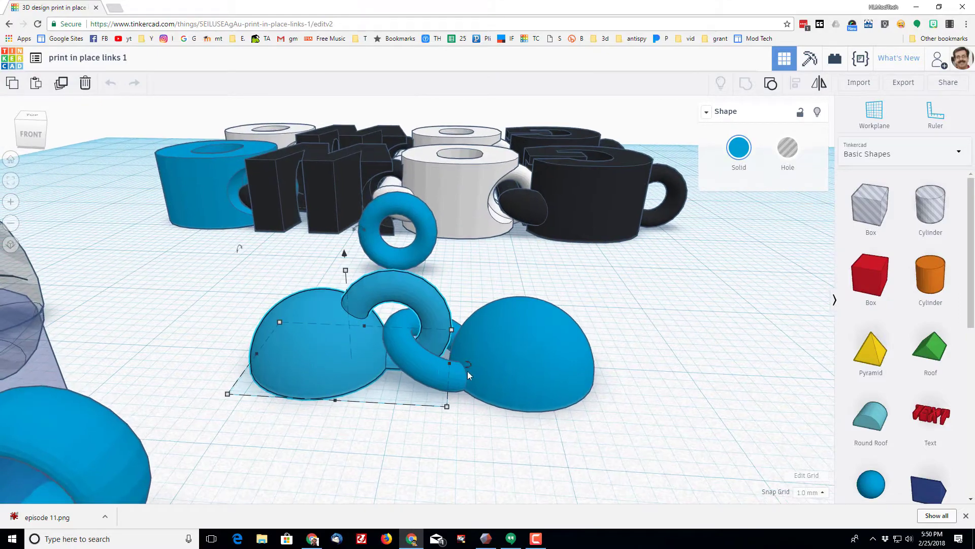
# Examine the sample link parts and the rows of linked letters from the front and back.
pyautogui.scroll(5, 306, 376)
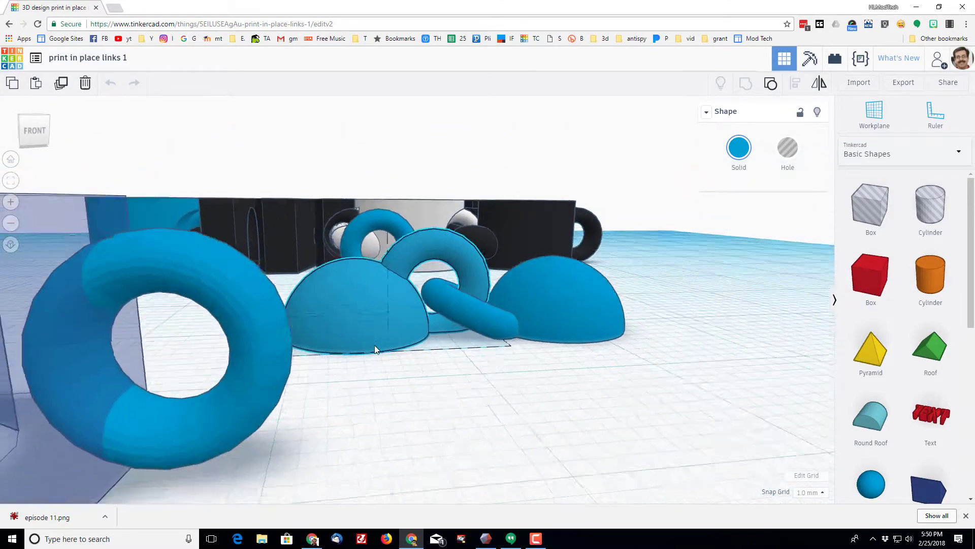
pyautogui.scroll(-5, 385, 348)
pyautogui.moveTo(279, 379); pyautogui.dragTo(297, 381, button='right')
pyautogui.scroll(3, 299, 381)
pyautogui.scroll(-3, 300, 325)
pyautogui.moveTo(575, 208); pyautogui.dragTo(327, 218, button='right')
pyautogui.scroll(-5, 320, 227)
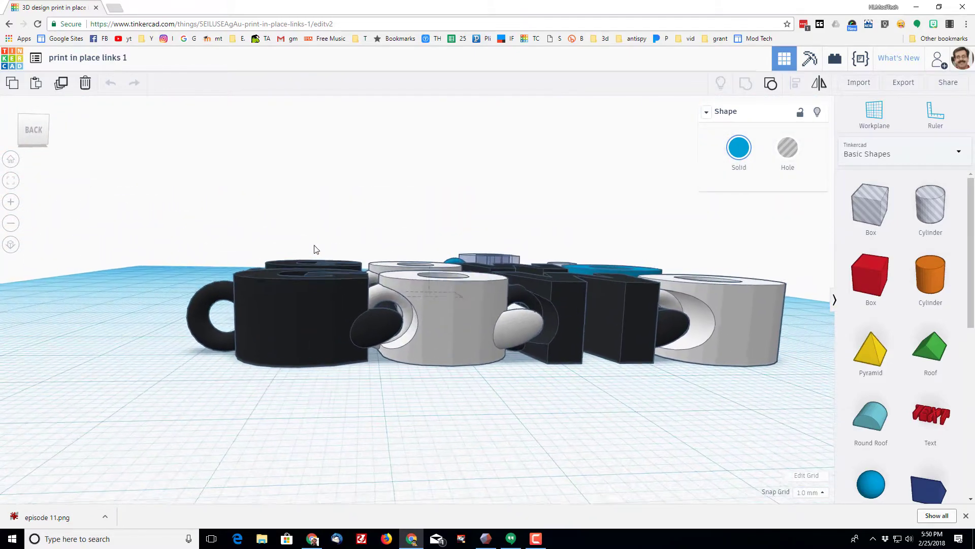
pyautogui.click(325, 380)
pyautogui.click(315, 349)
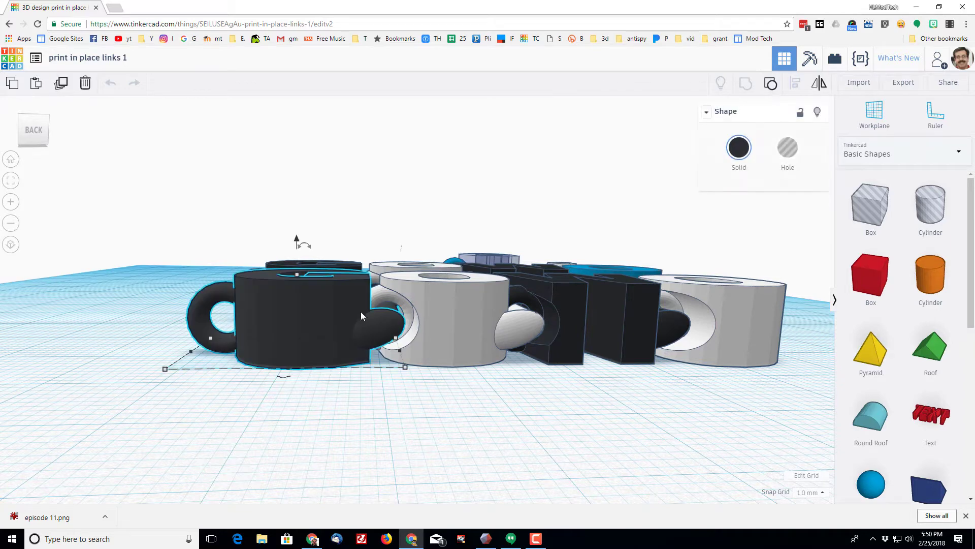
pyautogui.moveTo(288, 270); pyautogui.dragTo(237, 283, button='right')
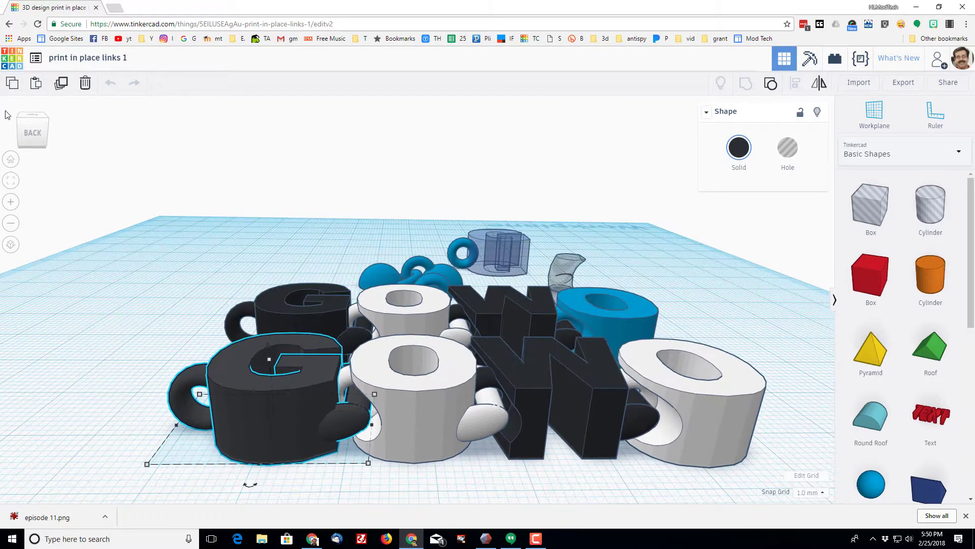
# Rename the design as "gowo keychain".
pyautogui.click(79, 60)
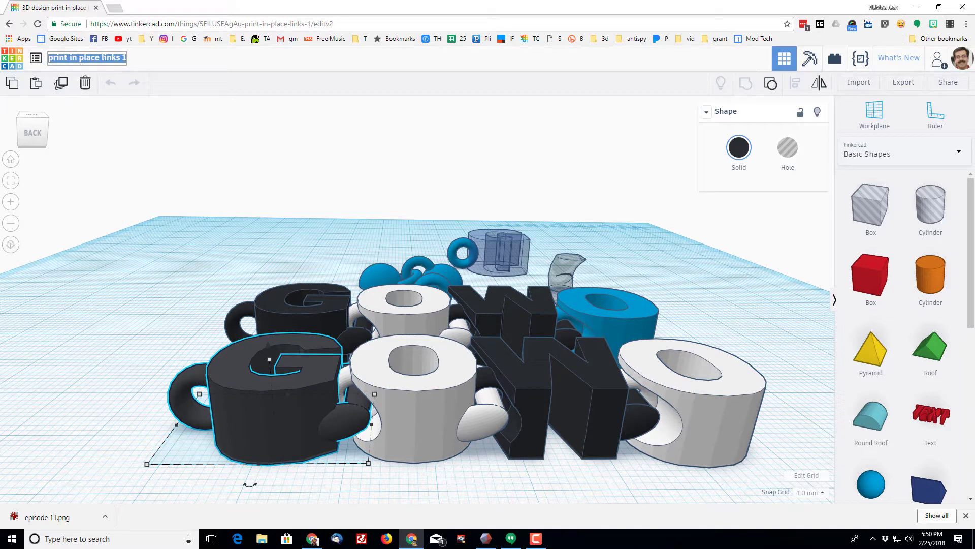
pyautogui.write('gowo keychain')
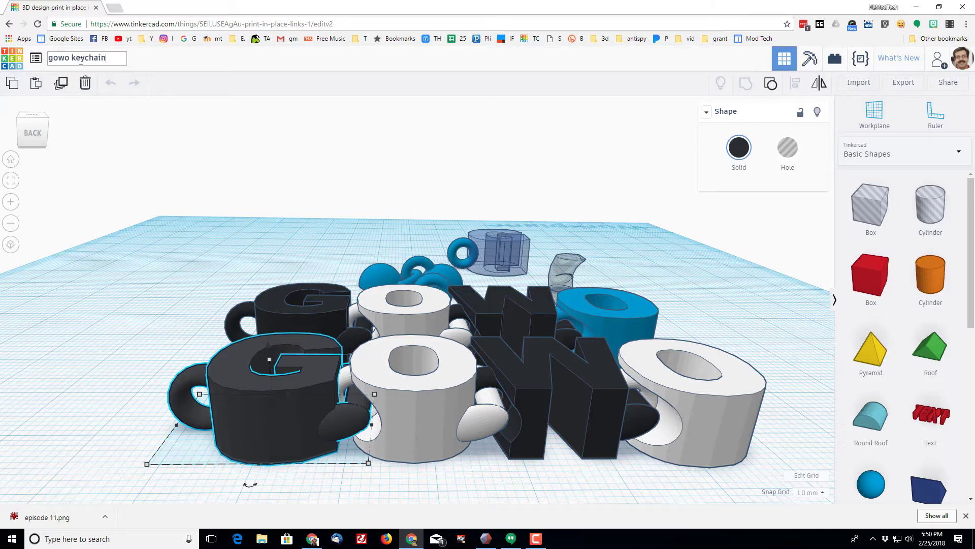
pyautogui.press('Return')
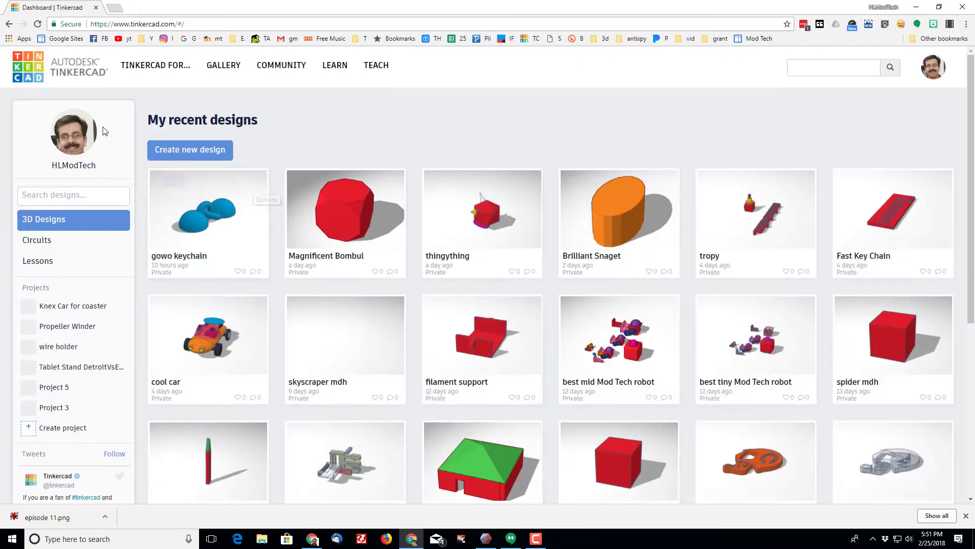
# Duplicate the gowo keychain design and open the copy for editing.
pyautogui.click(255, 181)
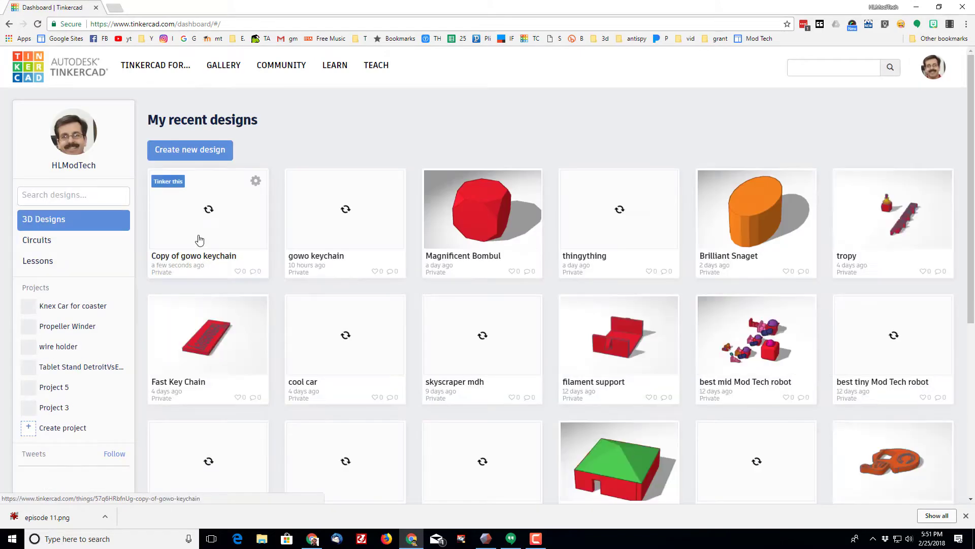
pyautogui.click(168, 182)
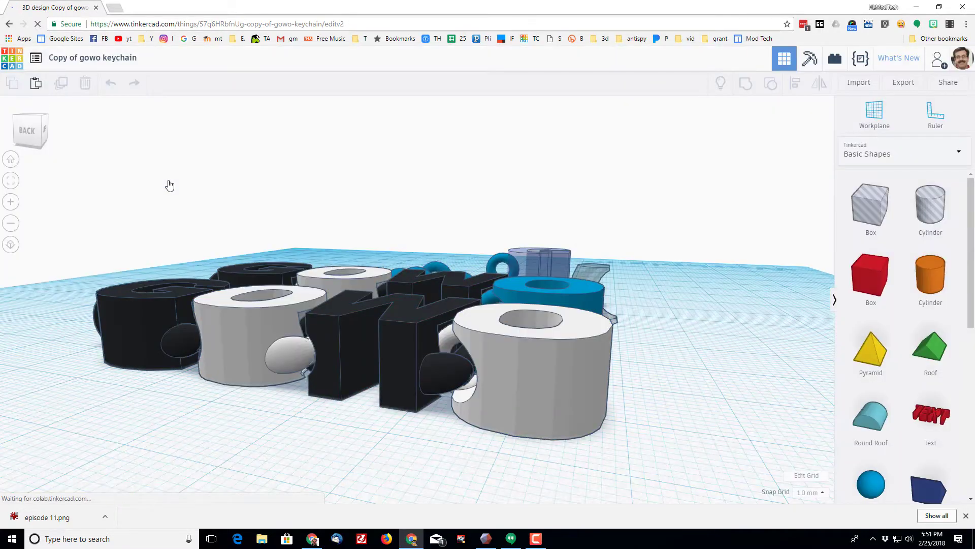
# Ungroup the black G letter in the front row into its parts.
pyautogui.moveTo(210, 296); pyautogui.dragTo(292, 298, button='right')
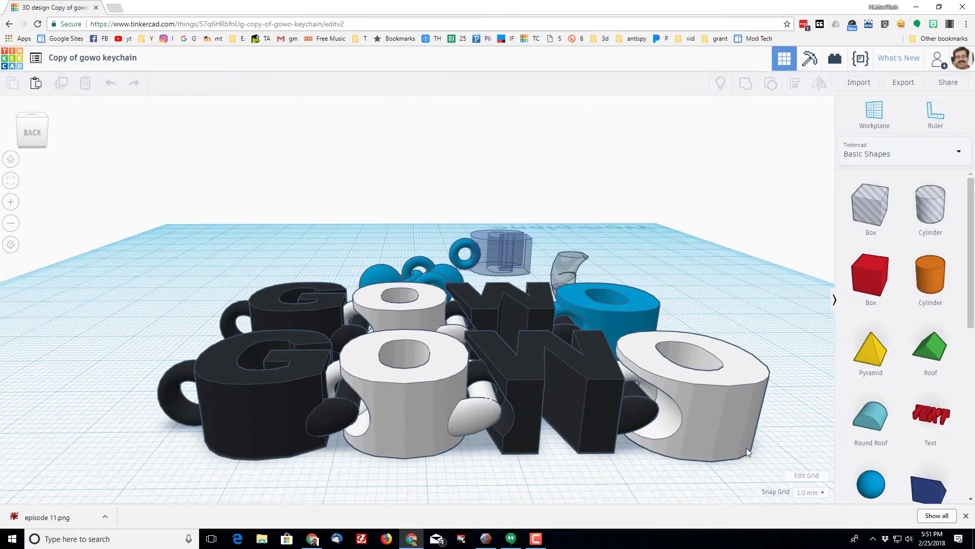
pyautogui.click(253, 414)
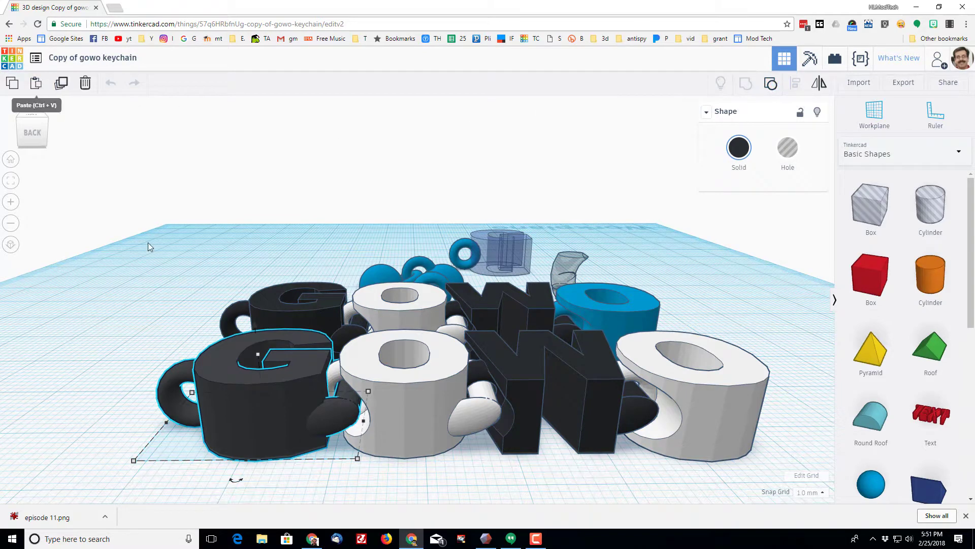
pyautogui.click(772, 83)
pyautogui.moveTo(318, 490); pyautogui.dragTo(321, 387, button='right')
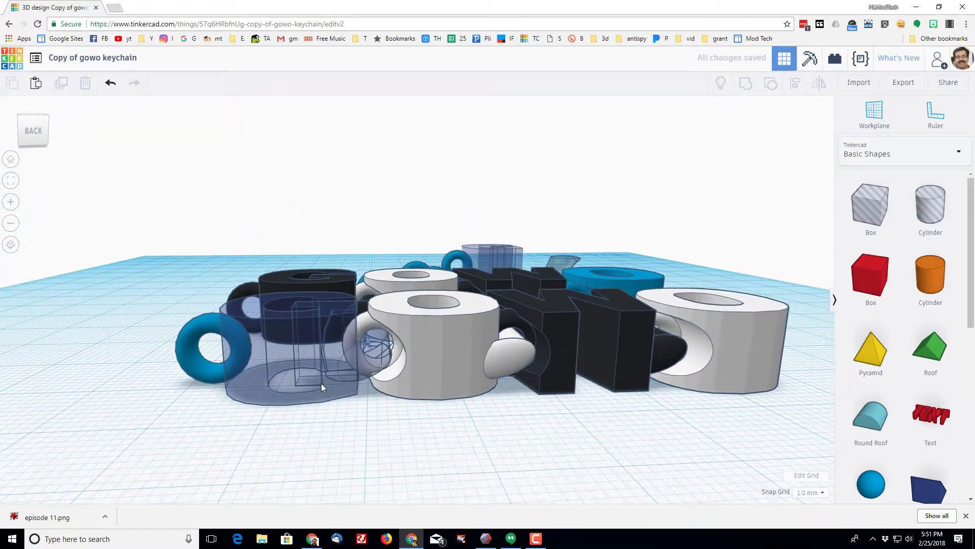
# Check the transparent G body's colour options and examine how its connector passes through the neighbouring O's ring.
pyautogui.click(321, 387)
pyautogui.scroll(3, 323, 385)
pyautogui.scroll(-2, 343, 358)
pyautogui.scroll(-1, 316, 365)
pyautogui.click(739, 147)
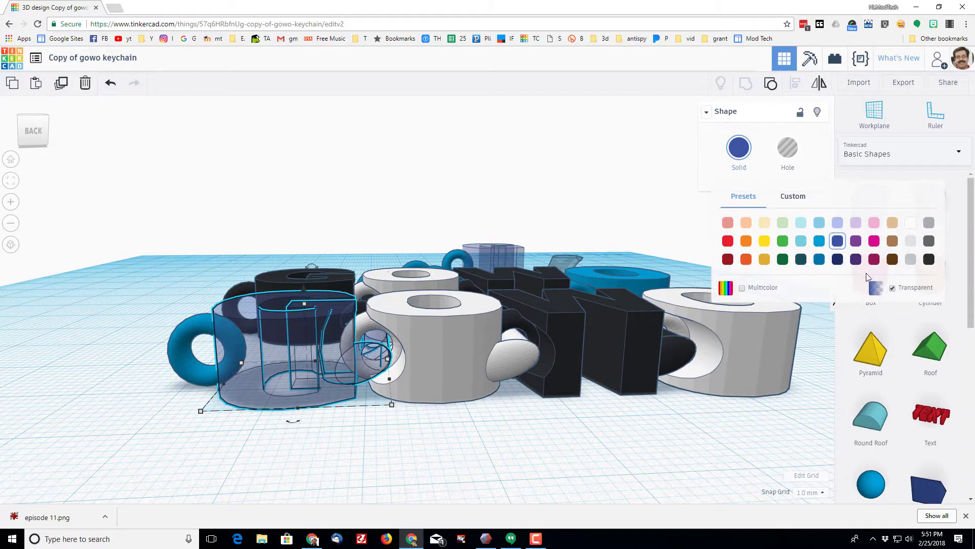
pyautogui.click(385, 428)
pyautogui.scroll(6, 357, 417)
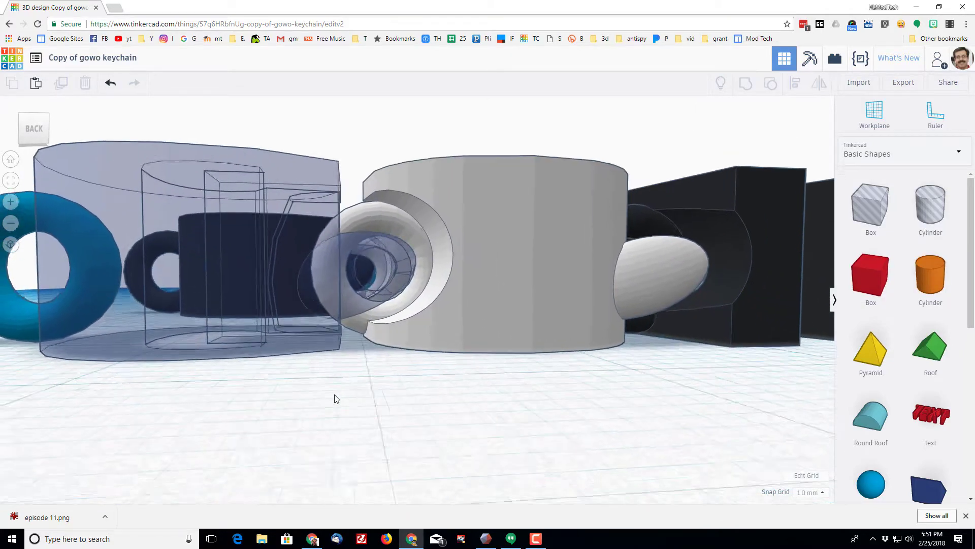
pyautogui.moveTo(334, 394); pyautogui.dragTo(325, 397, button='right')
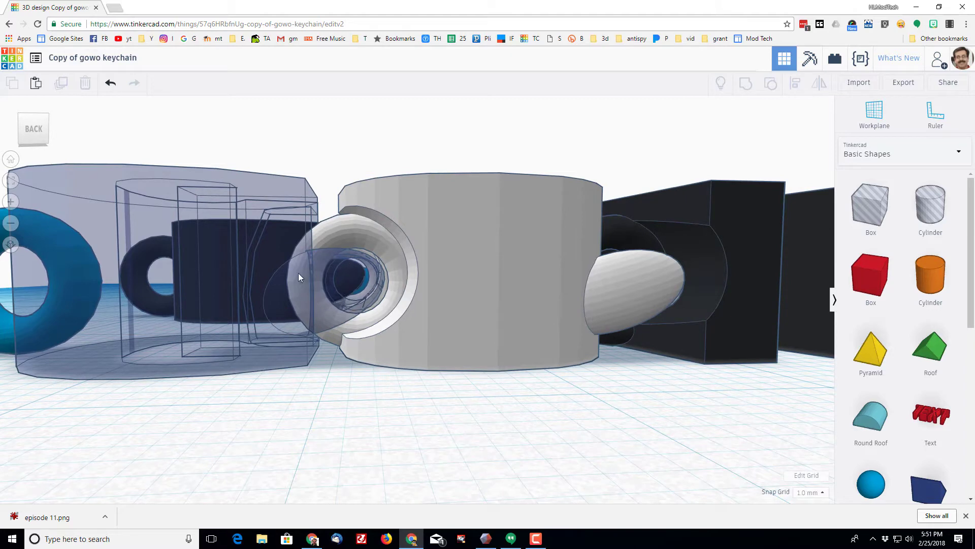
# Ungroup the transparent G body to separate its connector from the letter.
pyautogui.scroll(-5, 299, 272)
pyautogui.click(211, 439)
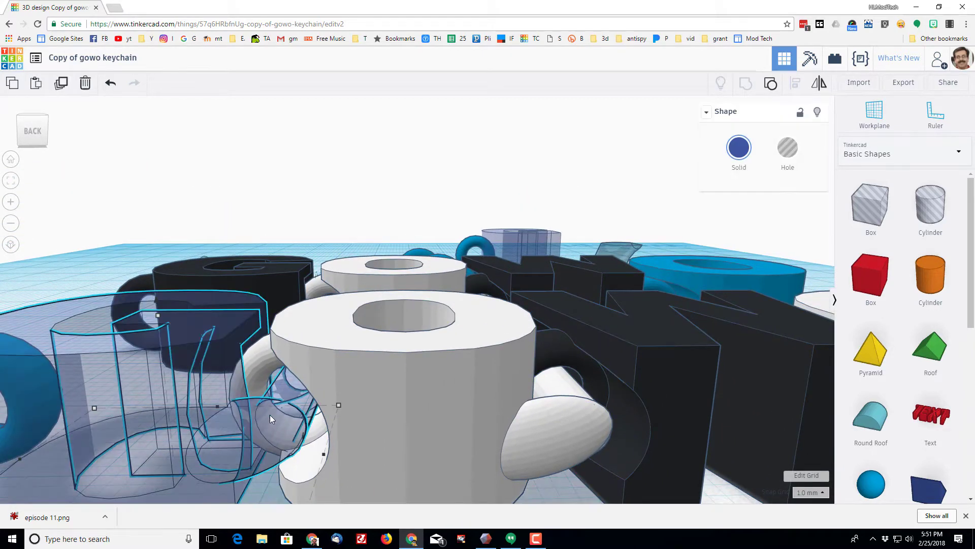
pyautogui.click(770, 83)
pyautogui.scroll(-4, 243, 419)
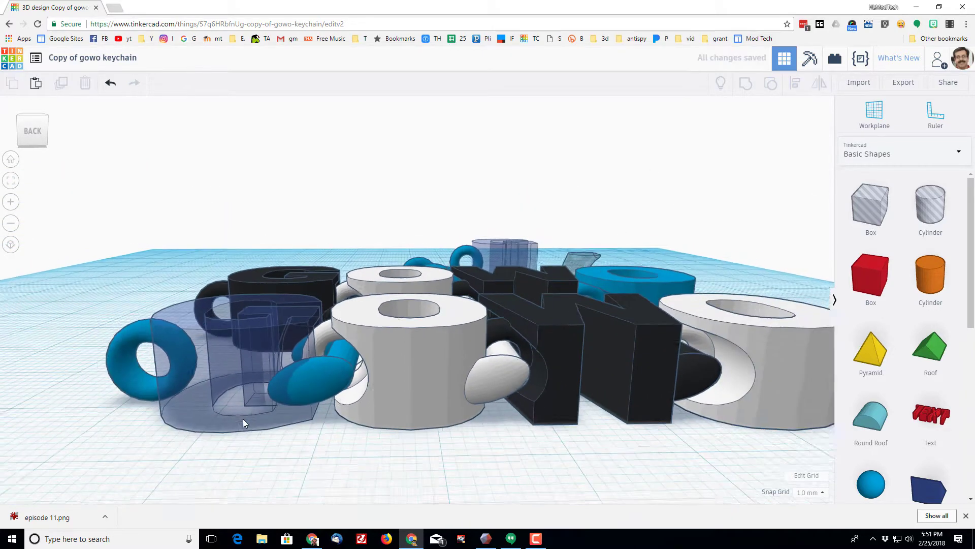
# Select the blue connector between the G and the O and examine it from several angles.
pyautogui.scroll(4, 276, 410)
pyautogui.click(276, 410)
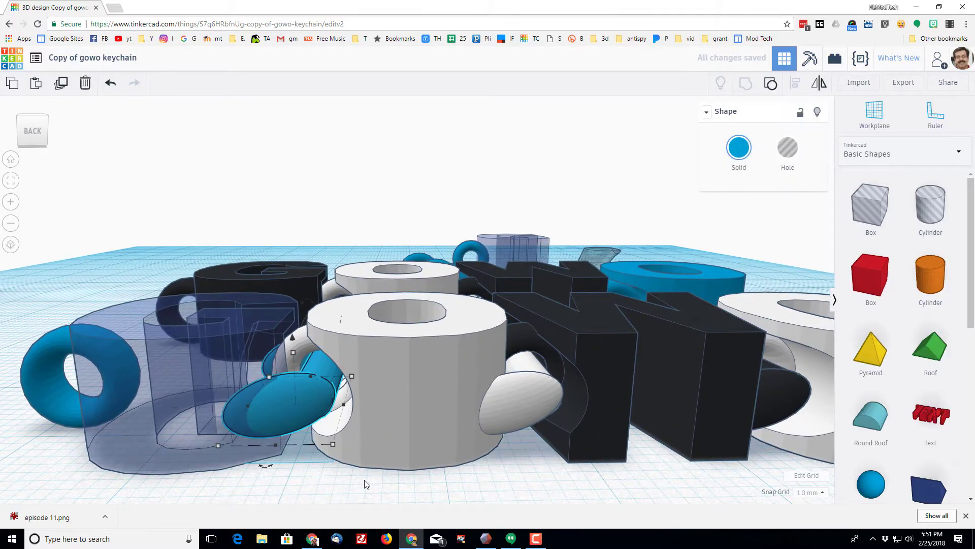
pyautogui.scroll(2, 366, 482)
pyautogui.moveTo(415, 476); pyautogui.dragTo(315, 427, button='right')
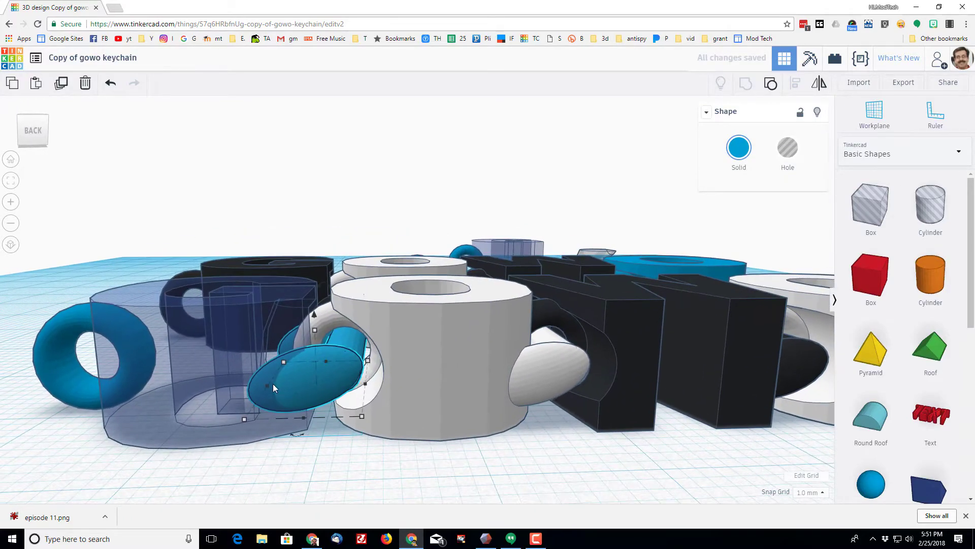
pyautogui.moveTo(268, 397); pyautogui.dragTo(309, 407, button='right')
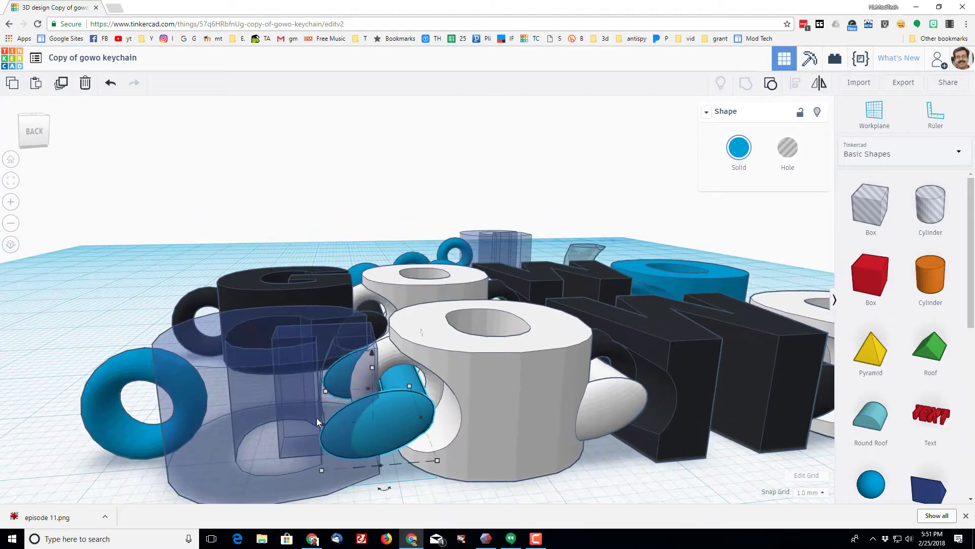
pyautogui.moveTo(327, 442); pyautogui.dragTo(255, 423, button='right')
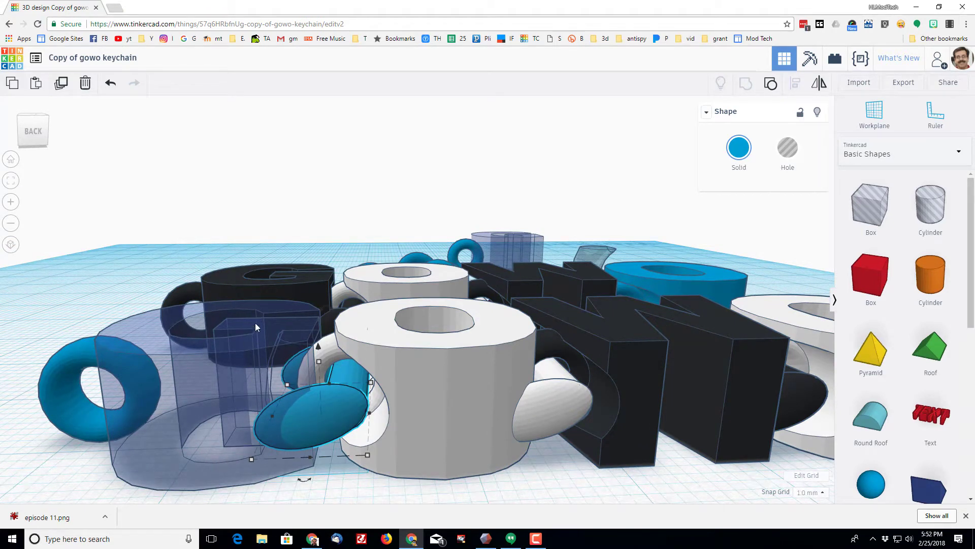
# Ungroup the remaining transparent G body to release the hole shape and select its pieces.
pyautogui.click(230, 371)
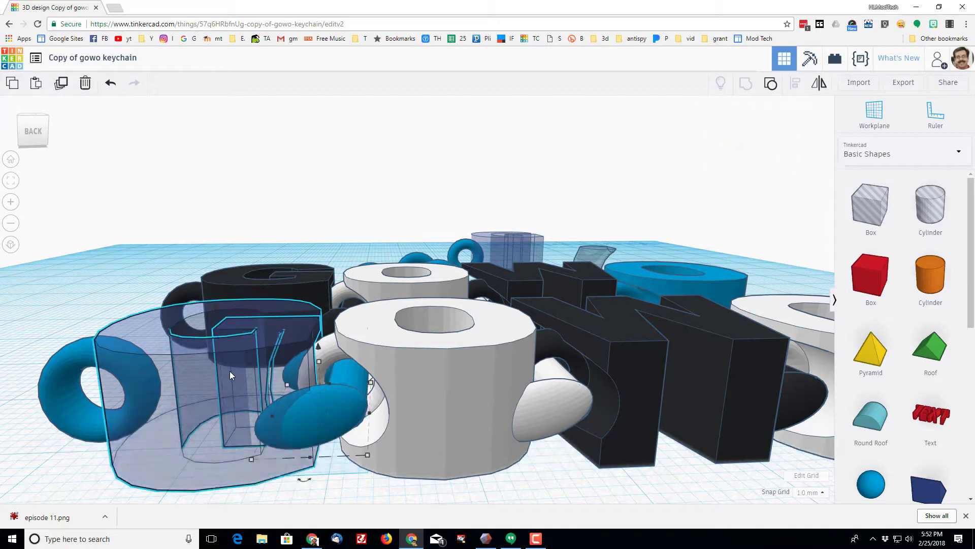
pyautogui.click(772, 88)
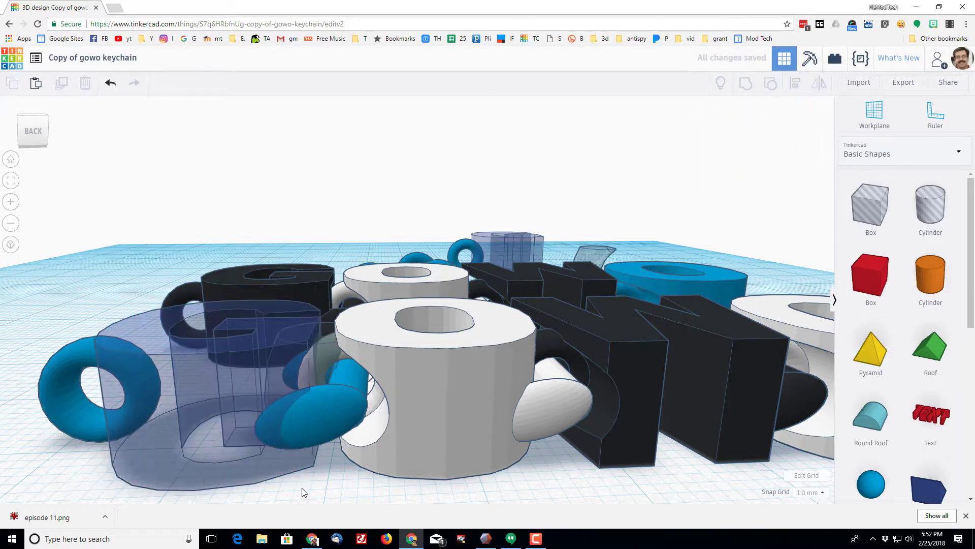
pyautogui.click(316, 346)
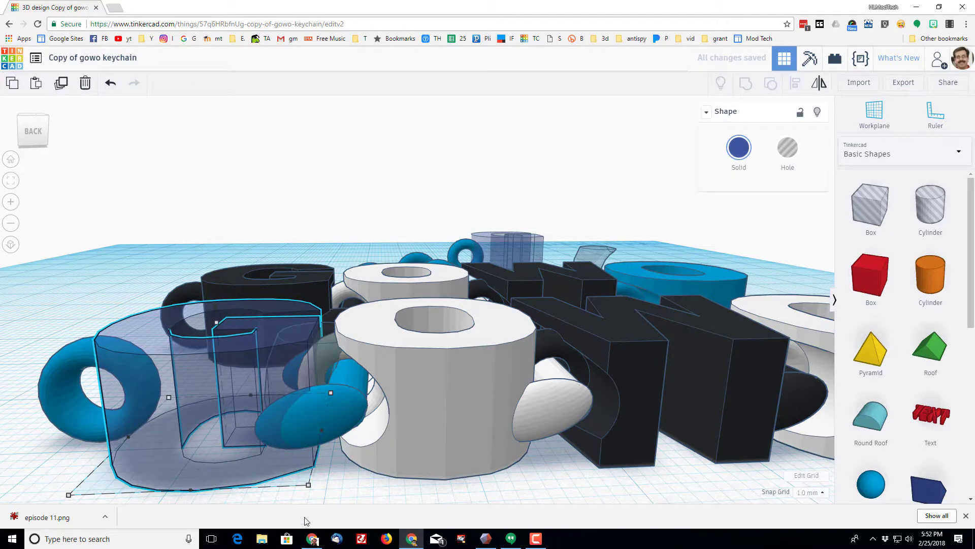
pyautogui.scroll(-3, 320, 486)
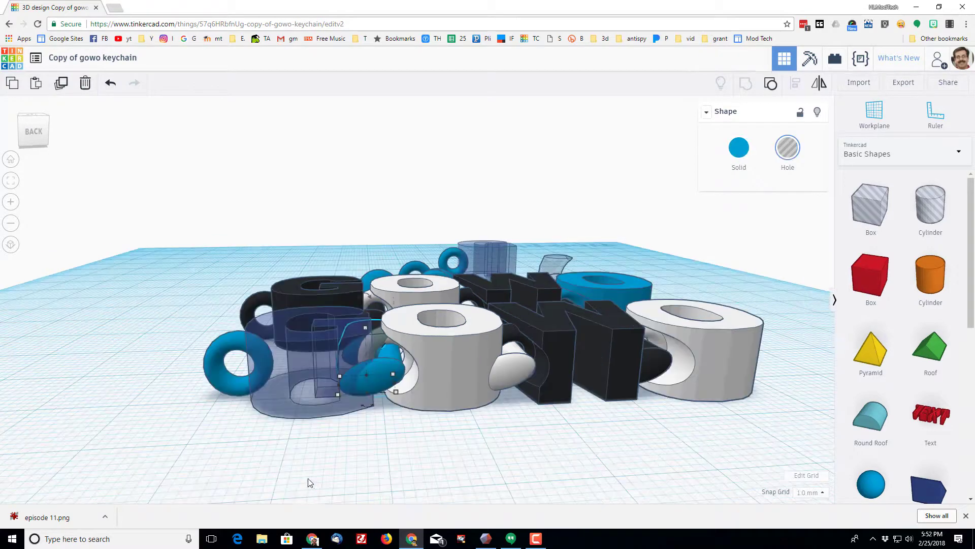
# Turn off transparency for the blue G body.
pyautogui.scroll(3, 249, 431)
pyautogui.click(235, 372)
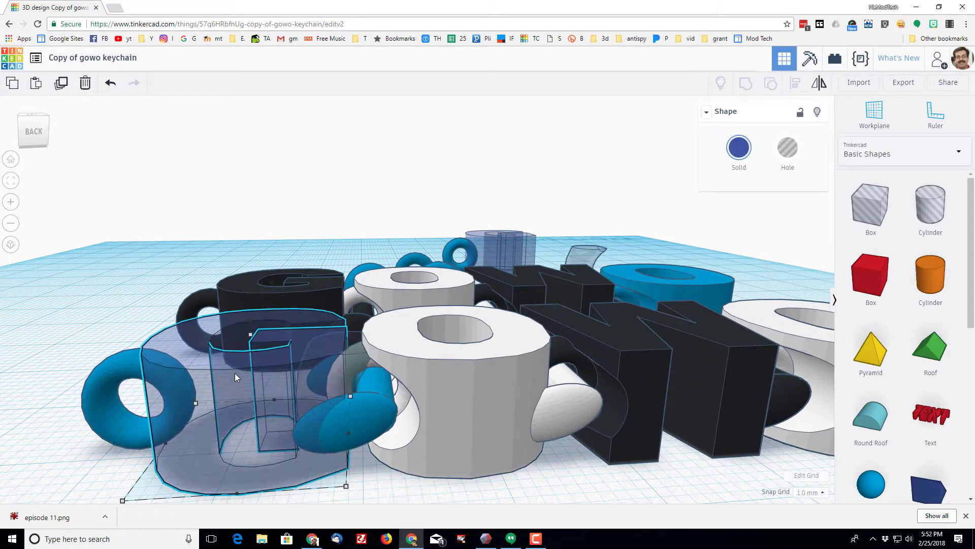
pyautogui.click(739, 147)
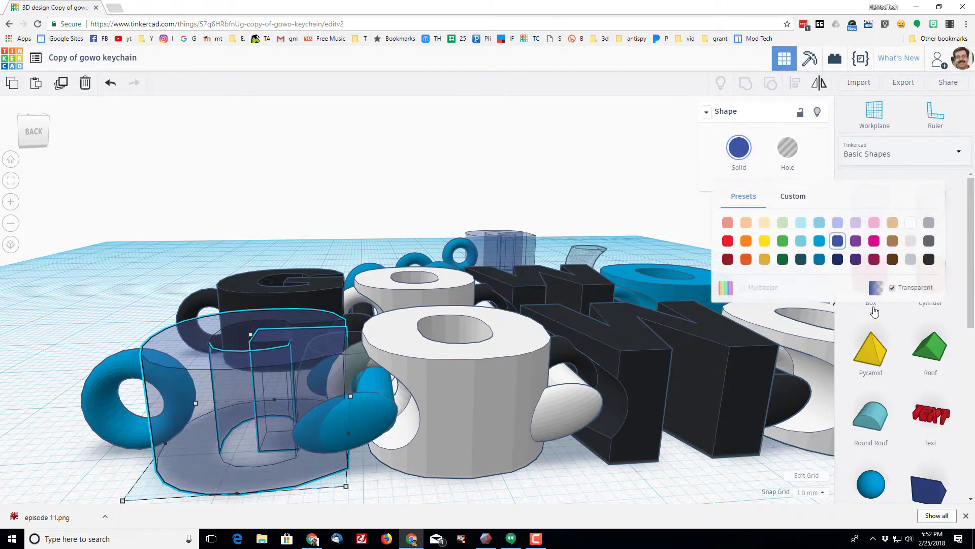
pyautogui.click(893, 288)
# Select the hole shape at the G's connector, then hide the neighbouring white O in the front row.
pyautogui.moveTo(322, 405); pyautogui.dragTo(233, 385, button='right')
pyautogui.click(270, 392)
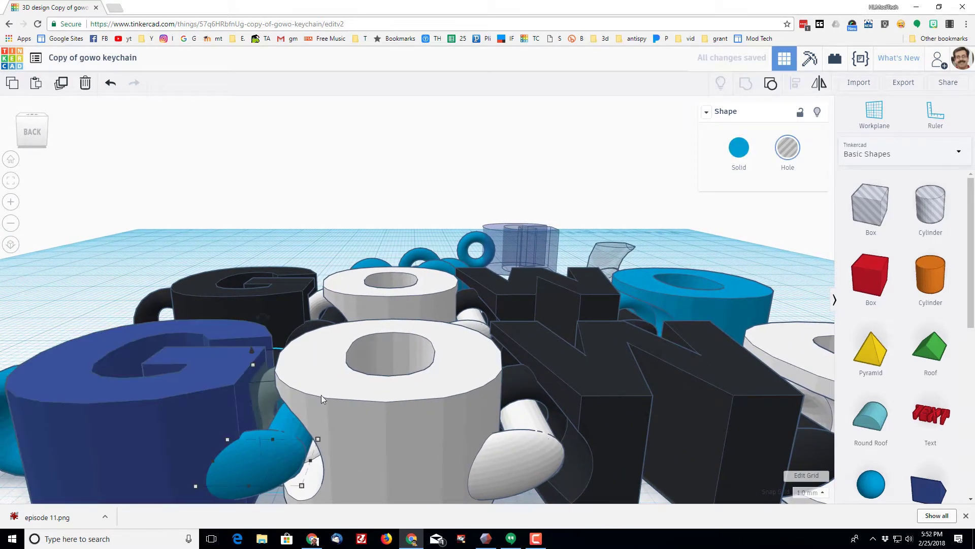
pyautogui.click(435, 401)
pyautogui.click(818, 114)
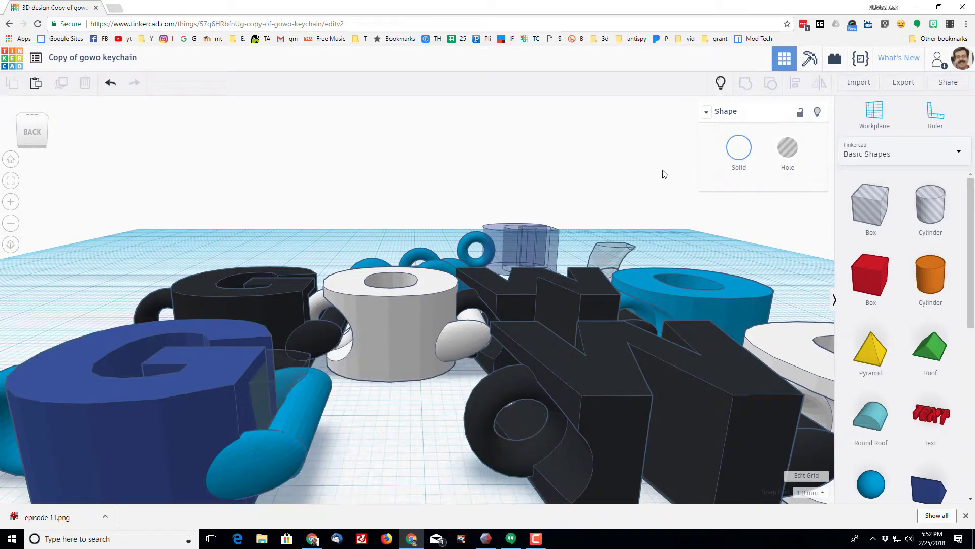
# Ungroup the black W in the front row to separate its connector.
pyautogui.moveTo(387, 337); pyautogui.dragTo(228, 288, button='right')
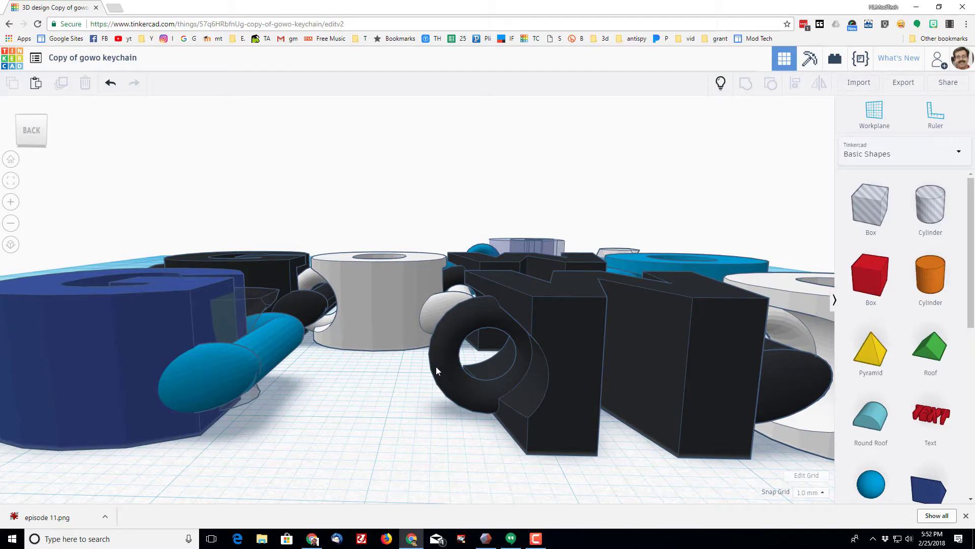
pyautogui.moveTo(420, 376); pyautogui.dragTo(376, 280, button='right')
pyautogui.scroll(-5, 598, 248)
pyautogui.scroll(5, 526, 281)
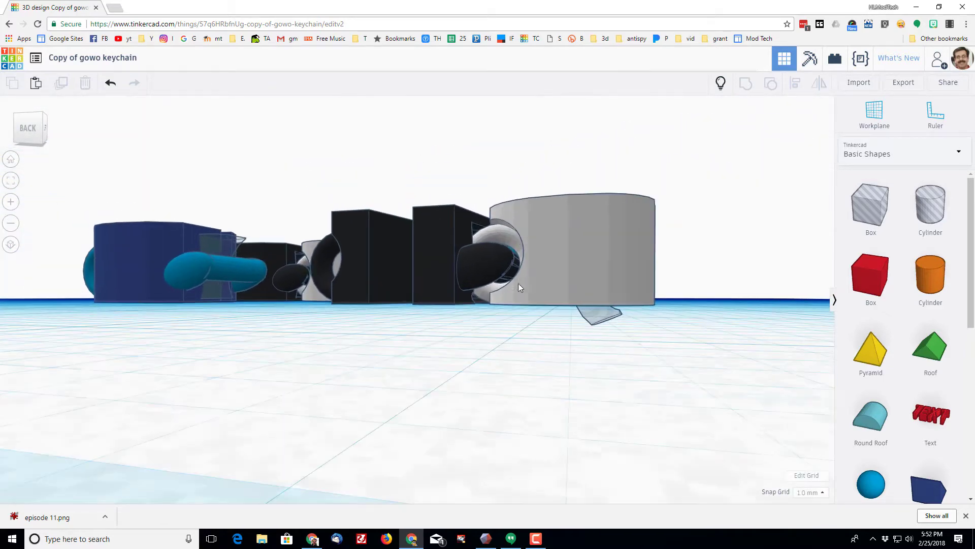
pyautogui.click(470, 260)
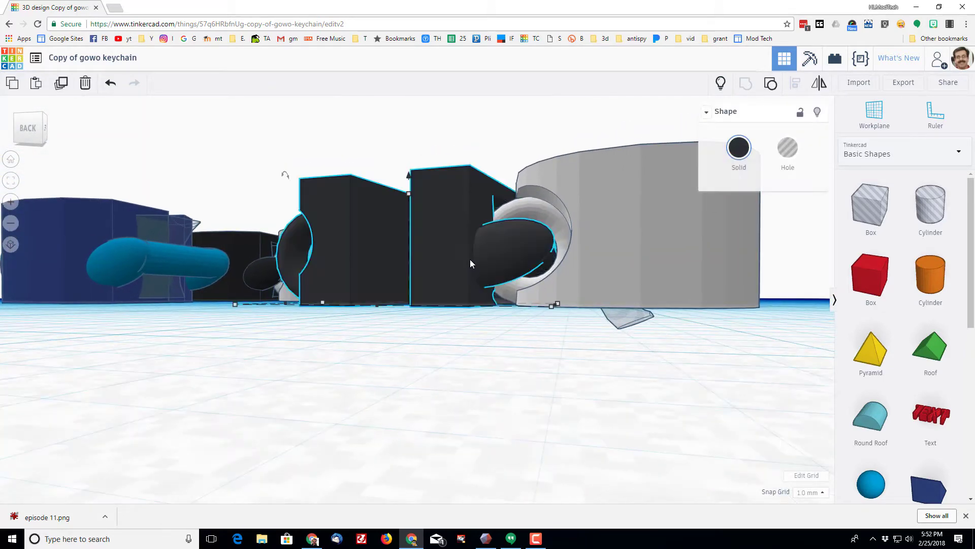
pyautogui.click(770, 83)
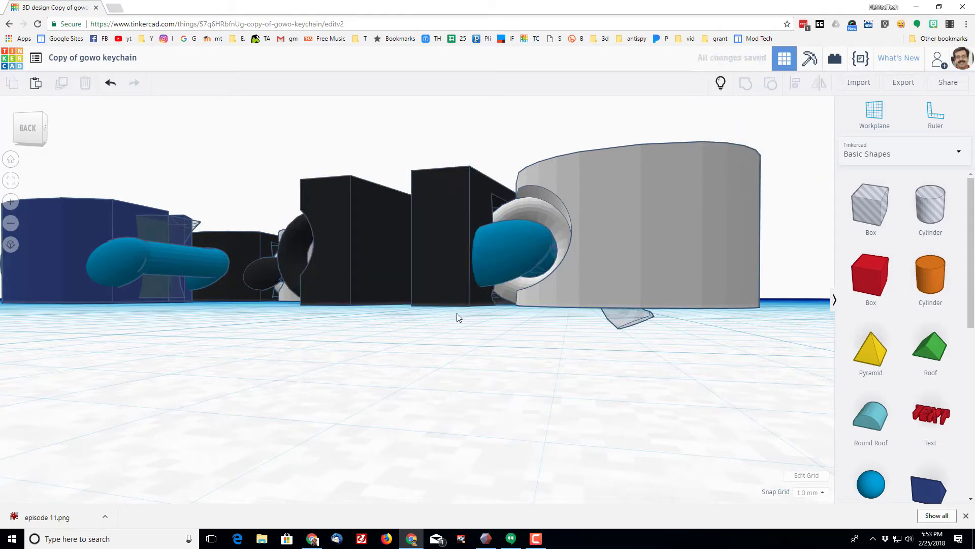
# Ungroup the remaining W body and select its released hole shape from beneath the workplane.
pyautogui.click(451, 296)
pyautogui.click(771, 83)
pyautogui.moveTo(471, 324); pyautogui.dragTo(509, 248, button='right')
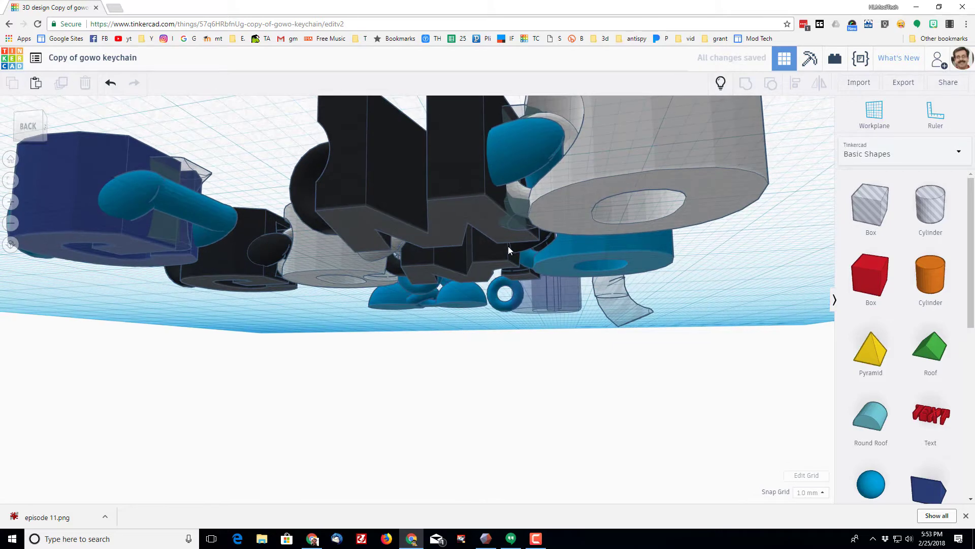
pyautogui.click(512, 220)
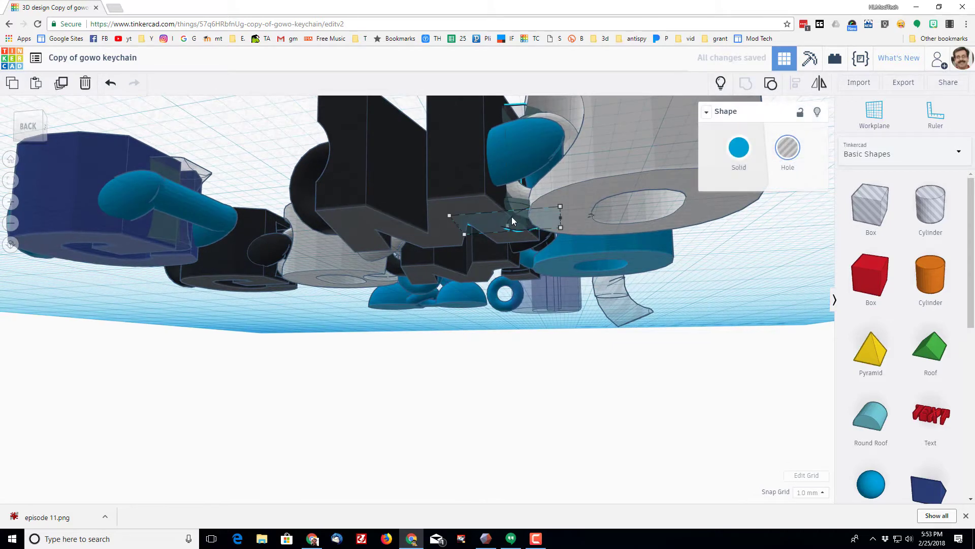
# Try to duplicate the hole shape at the blue G's connector.
pyautogui.click(60, 87)
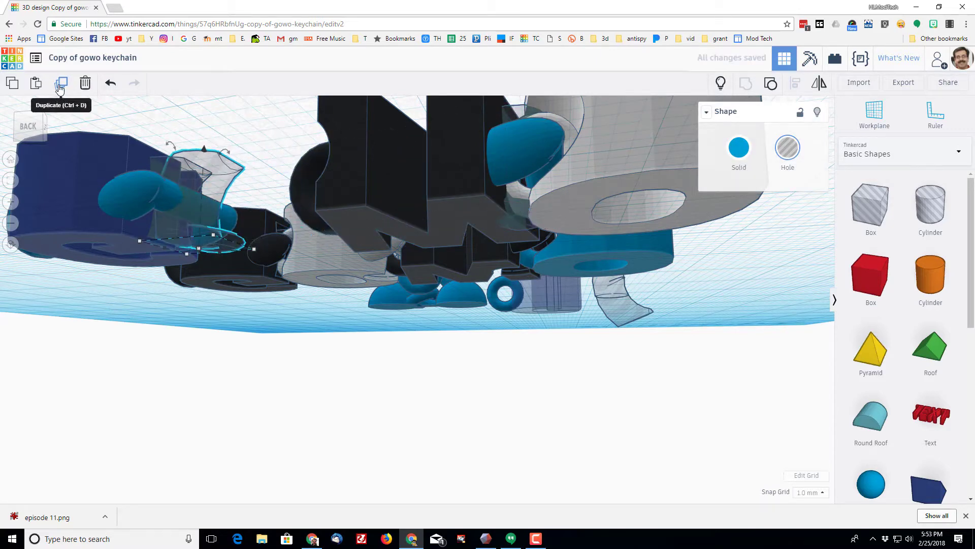
pyautogui.moveTo(226, 290); pyautogui.dragTo(242, 396, button='right')
pyautogui.hotkey('ctrl', 'd')
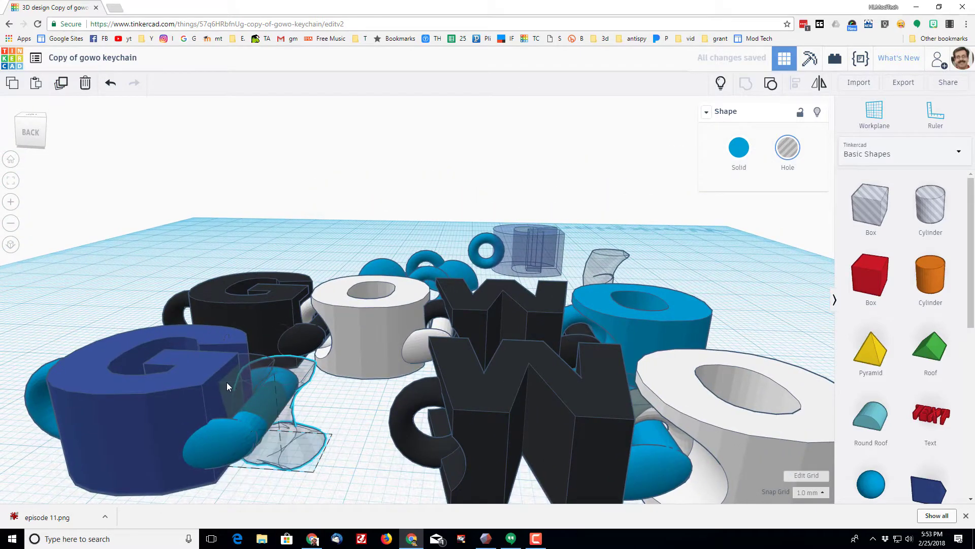
pyautogui.press('Escape')
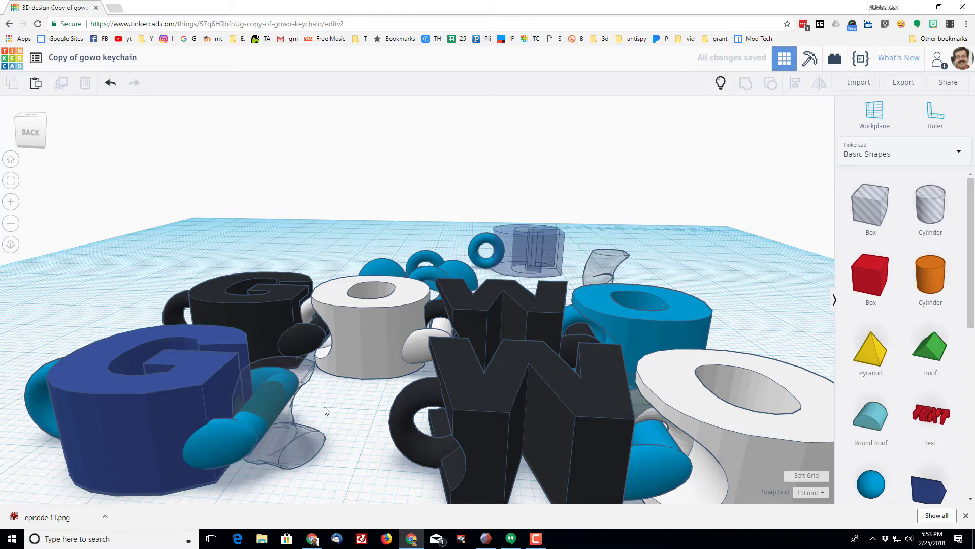
# Nudge the hole shape at the blue G's connector toward the G body in 1 mm increments and check its position from below.
pyautogui.click(291, 452)
pyautogui.press('Left')
pyautogui.press('Left')
pyautogui.press('Left')
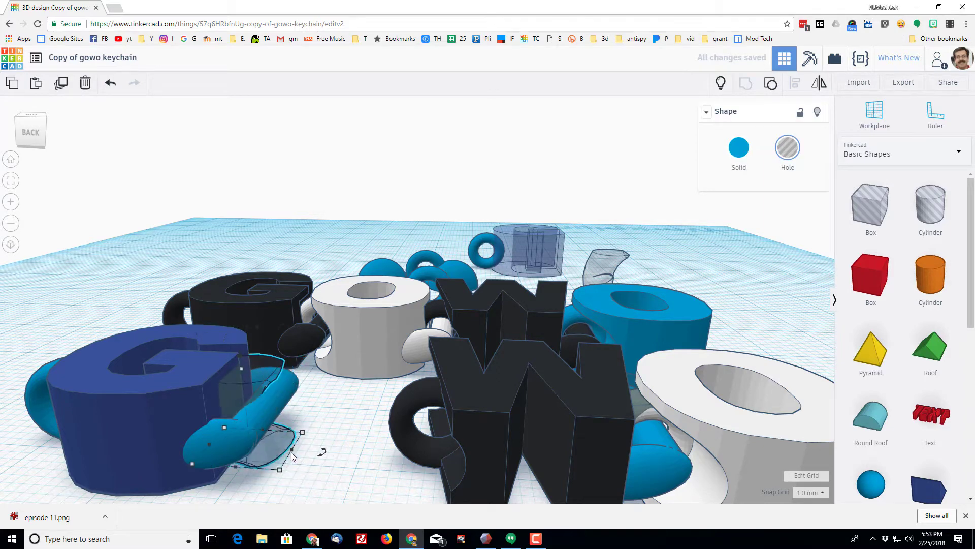
pyautogui.moveTo(344, 461); pyautogui.dragTo(320, 451, button='right')
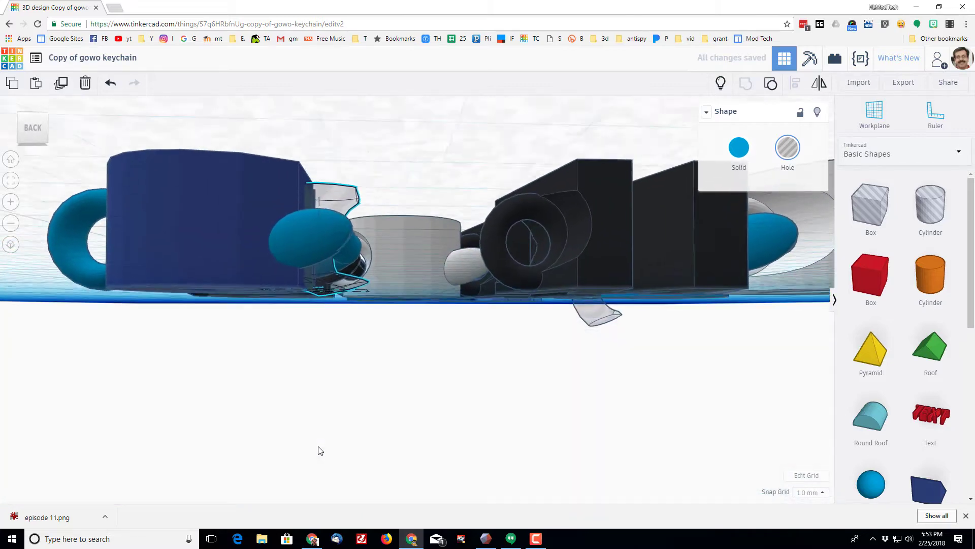
pyautogui.scroll(3, 317, 451)
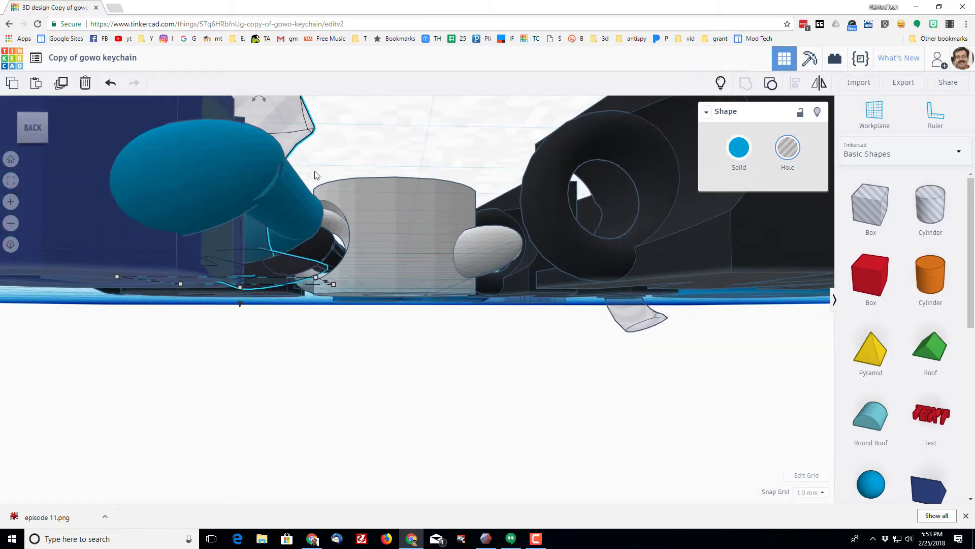
pyautogui.moveTo(228, 406)
pyautogui.mouseDown(button='right')
pyautogui.moveTo(248, 420)
pyautogui.moveTo(234, 423)
pyautogui.mouseUp(button='right')
pyautogui.scroll(-4, 234, 422)
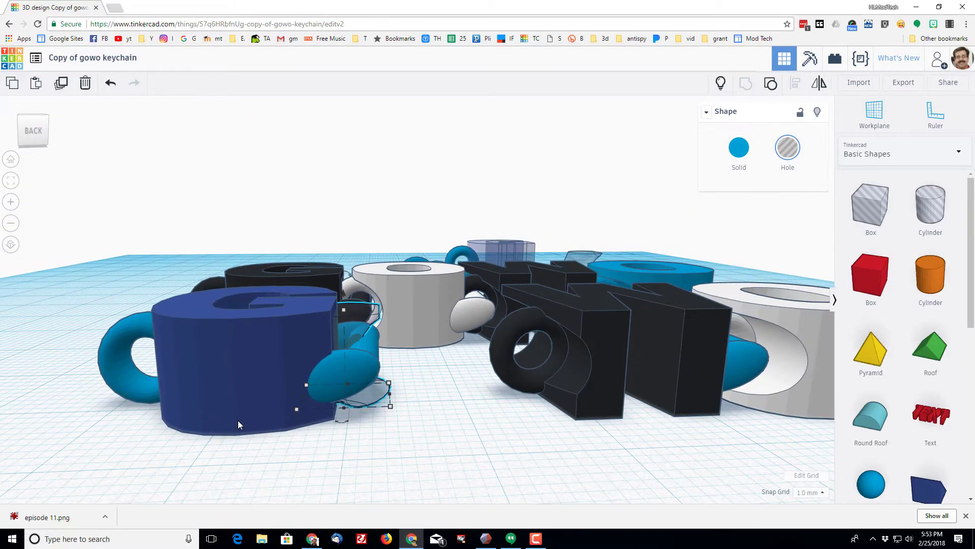
# Nudge the hole shape deeper into the blue G body, then move it back by one 1 mm increment.
pyautogui.press('Left')
pyautogui.press('Left')
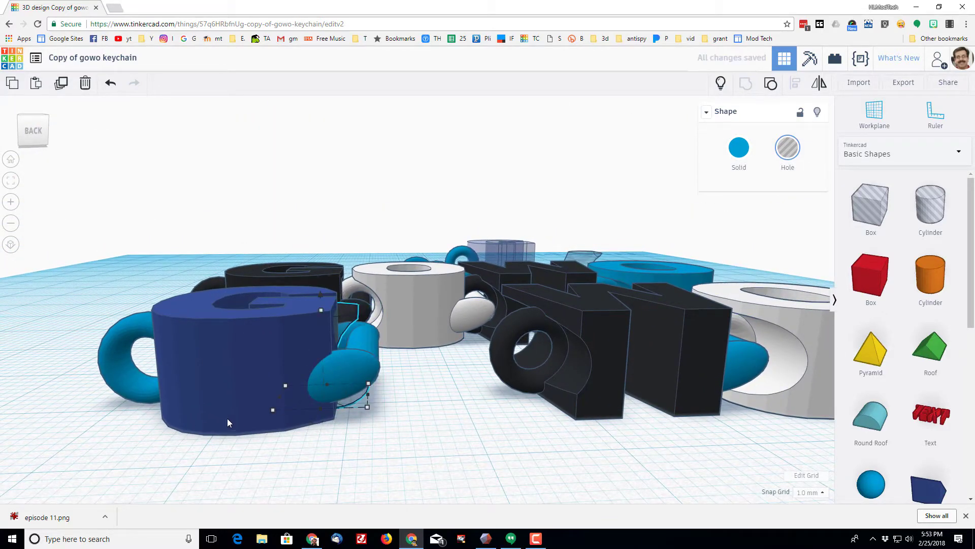
pyautogui.moveTo(305, 435)
pyautogui.mouseDown(button='right')
pyautogui.moveTo(320, 426)
pyautogui.moveTo(305, 424)
pyautogui.moveTo(300, 407)
pyautogui.moveTo(307, 439)
pyautogui.mouseUp(button='right')
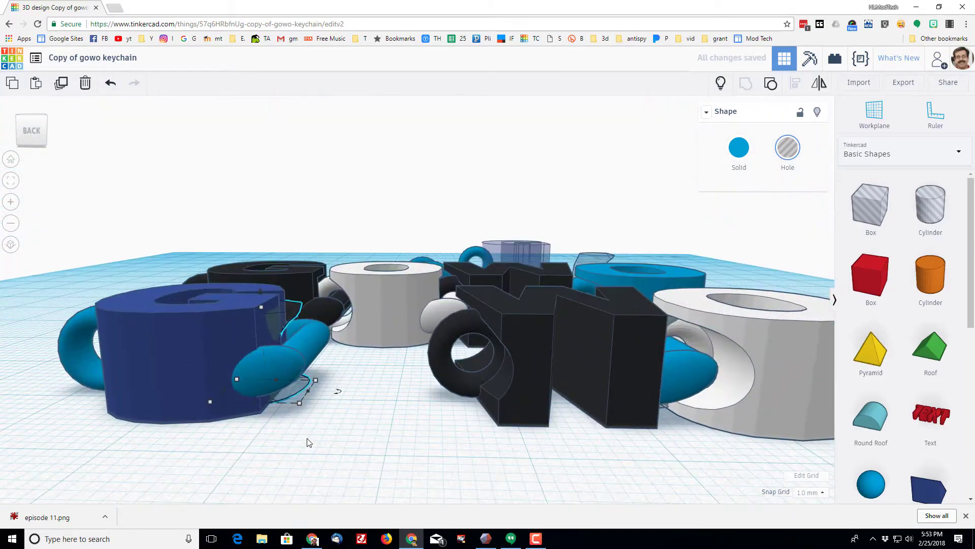
pyautogui.moveTo(385, 415); pyautogui.dragTo(273, 442, button='right')
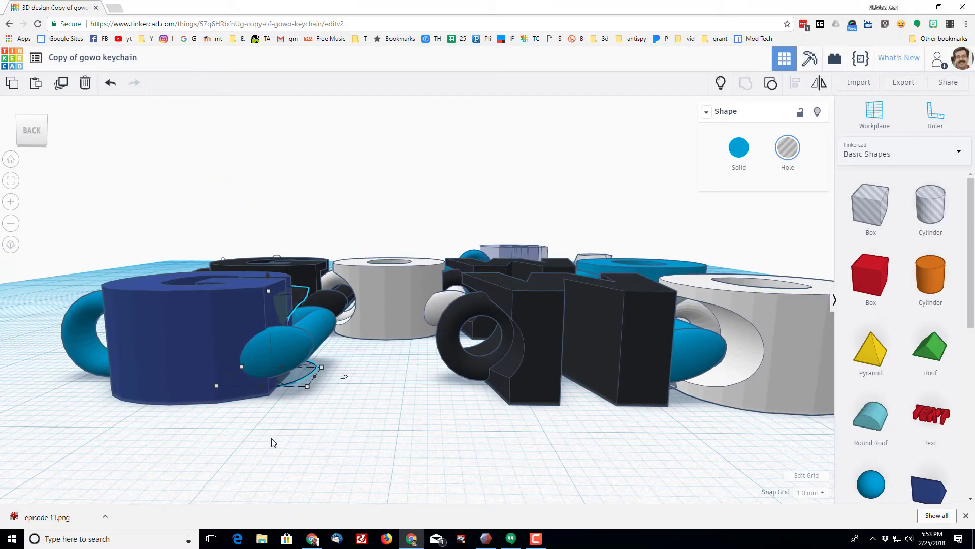
pyautogui.press('Right')
pyautogui.moveTo(272, 394); pyautogui.dragTo(379, 407, button='right')
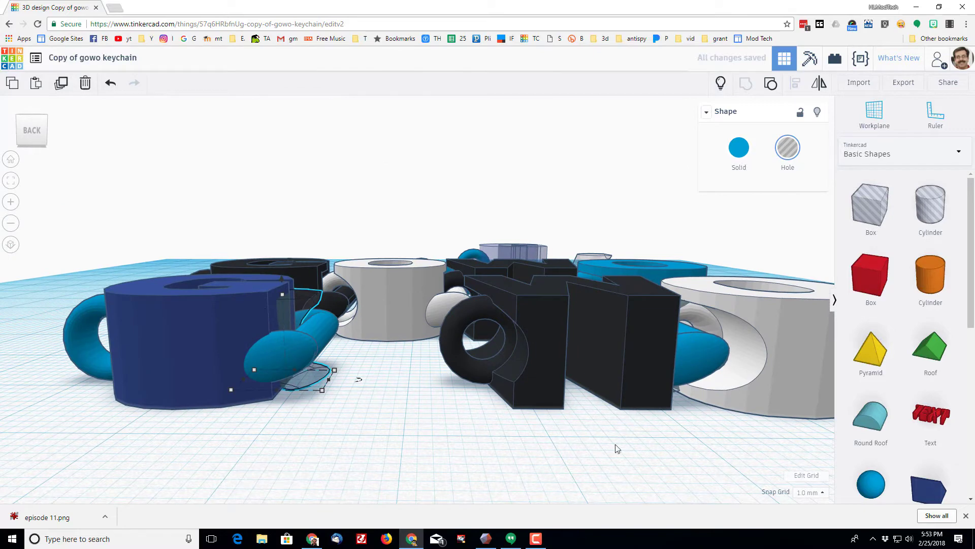
# Set the snap grid to 0.1 mm.
pyautogui.click(819, 494)
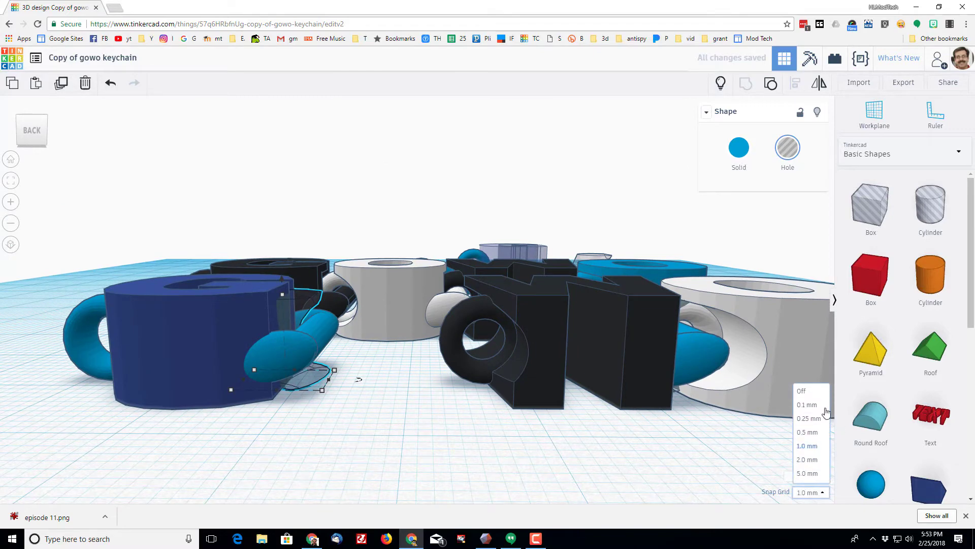
pyautogui.click(807, 405)
pyautogui.moveTo(363, 407); pyautogui.dragTo(369, 414, button='right')
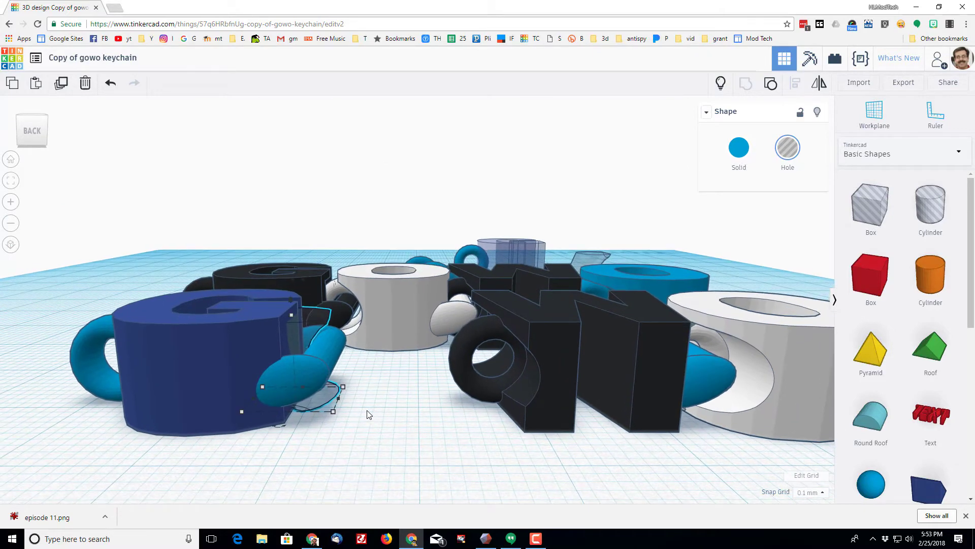
# Hide the light blue connector beside the blue G to expose the hole shape.
pyautogui.scroll(5, 369, 415)
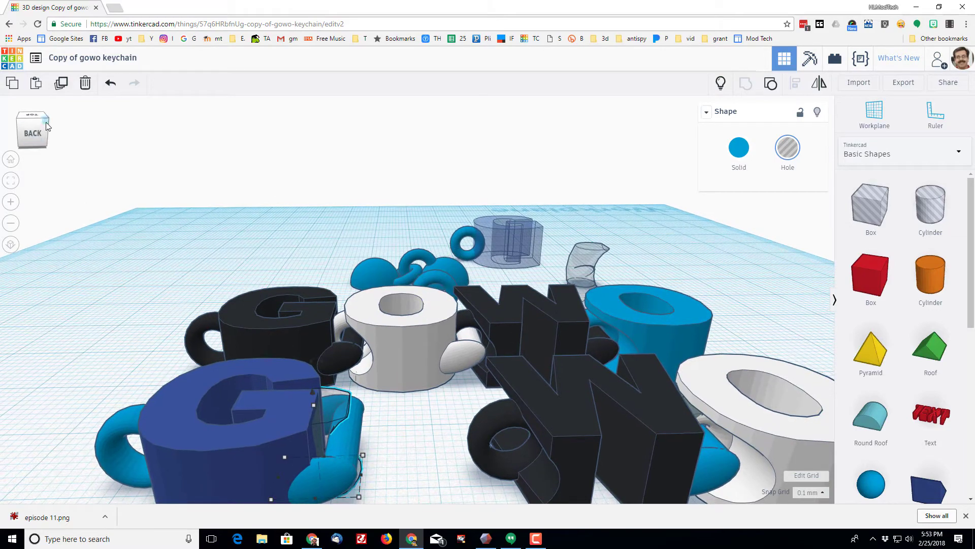
pyautogui.click(28, 123)
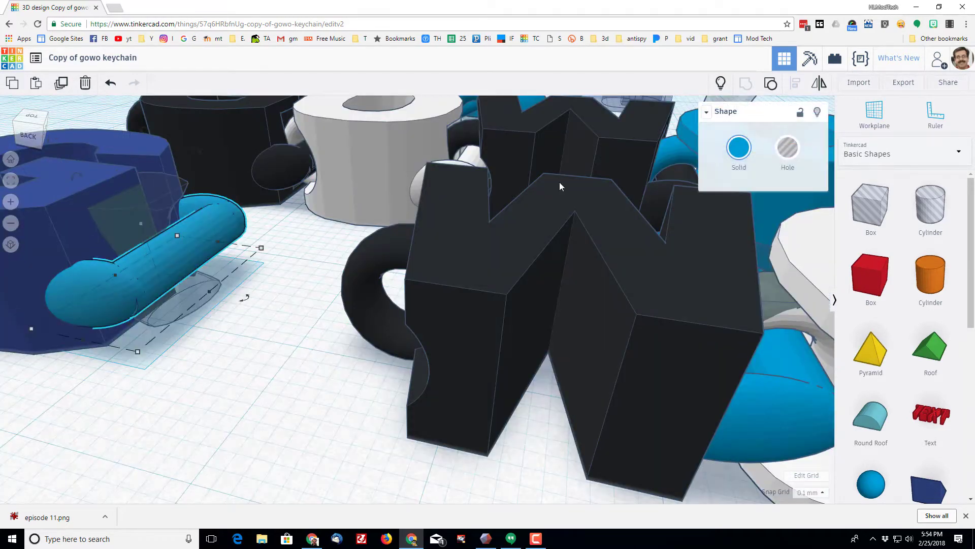
pyautogui.click(817, 111)
# Fine-tune the hole shape's depth in the blue G body by nudging it back and forth in 0.1 mm increments.
pyautogui.click(190, 290)
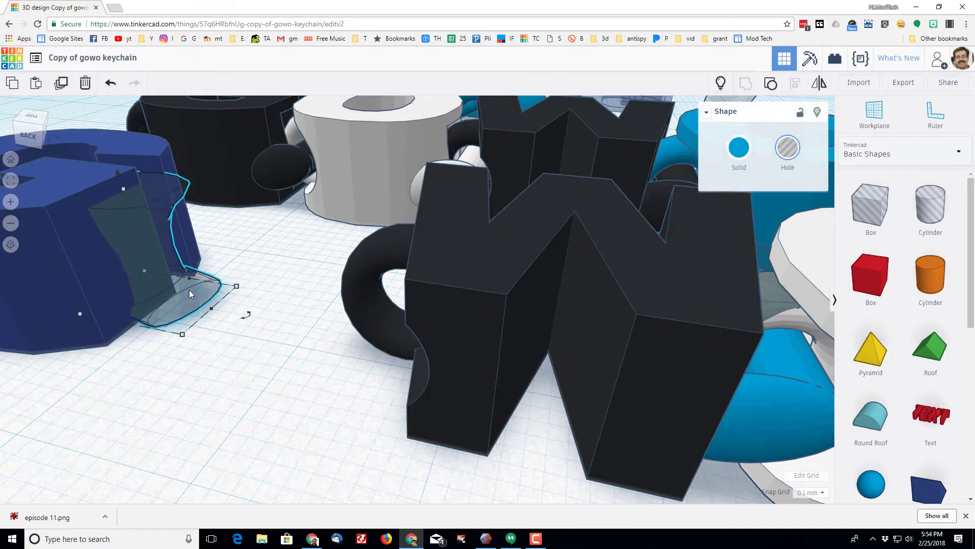
pyautogui.press('Left')
pyautogui.press('Left')
pyautogui.press('Left')
pyautogui.press('Left')
pyautogui.press('Left')
pyautogui.press('Left')
pyautogui.press('Left')
pyautogui.press('Left')
pyautogui.press('Left')
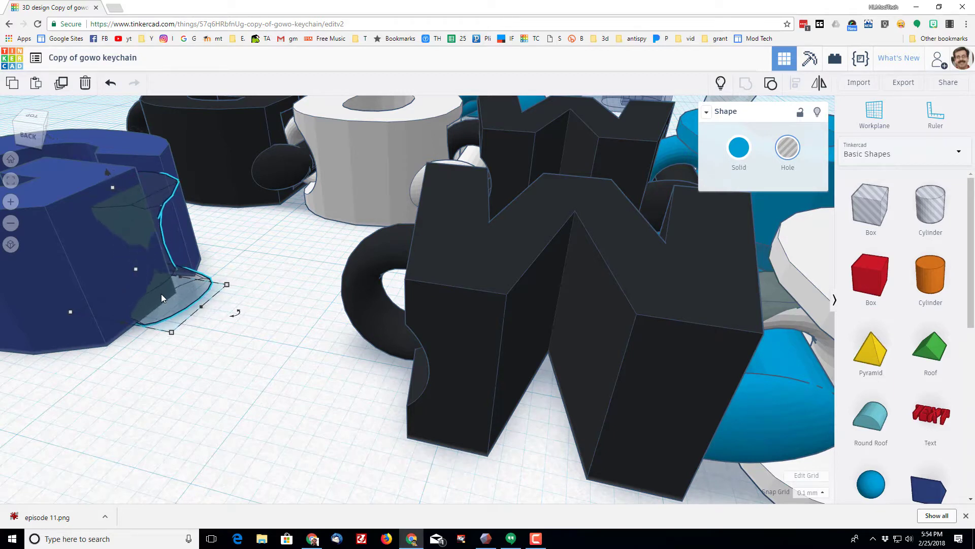
pyautogui.press('Right')
pyautogui.press('Right')
pyautogui.press('Right')
pyautogui.press('Right')
pyautogui.press('Right')
pyautogui.press('Right')
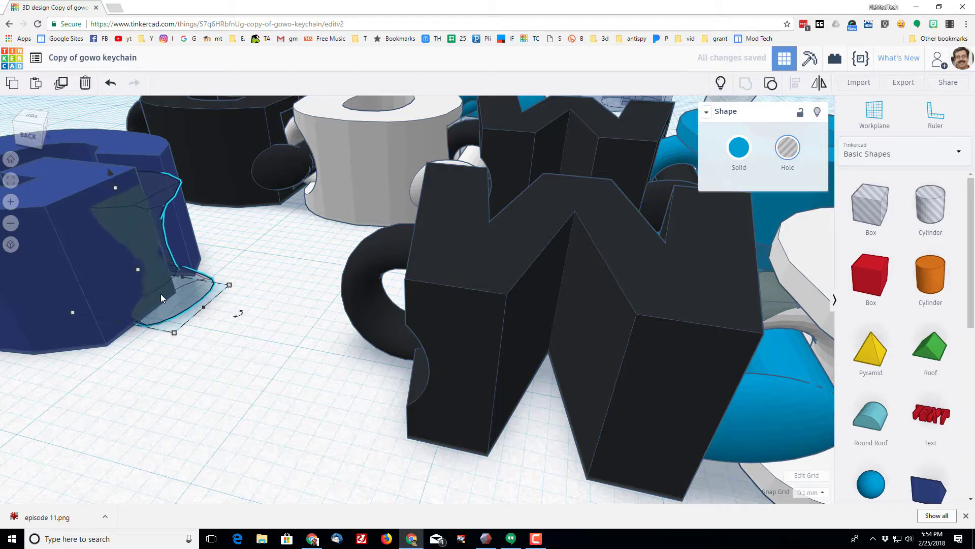
pyautogui.press('Left')
pyautogui.press('Left')
pyautogui.press('Left')
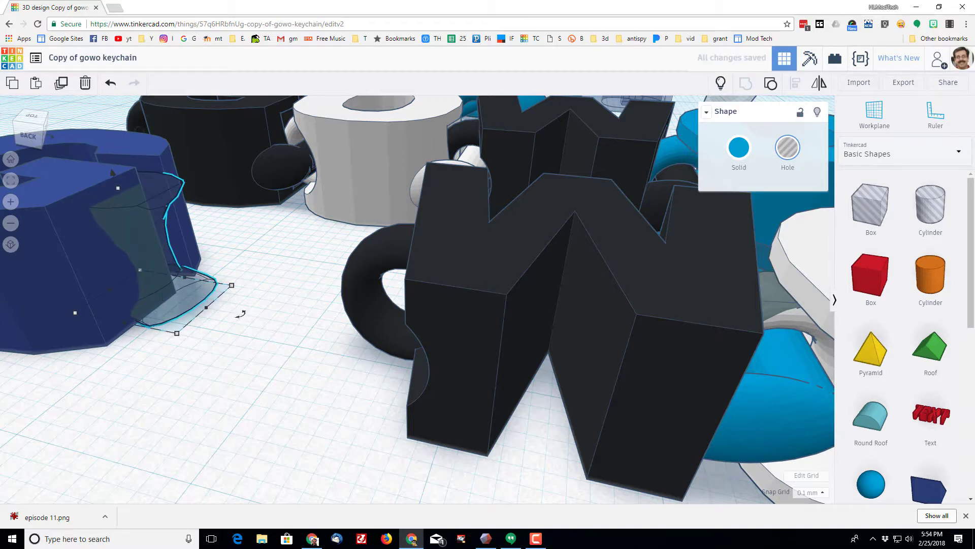
# Group the blue G body with its hole shape to cut the connector clearance.
pyautogui.scroll(-5, 144, 413)
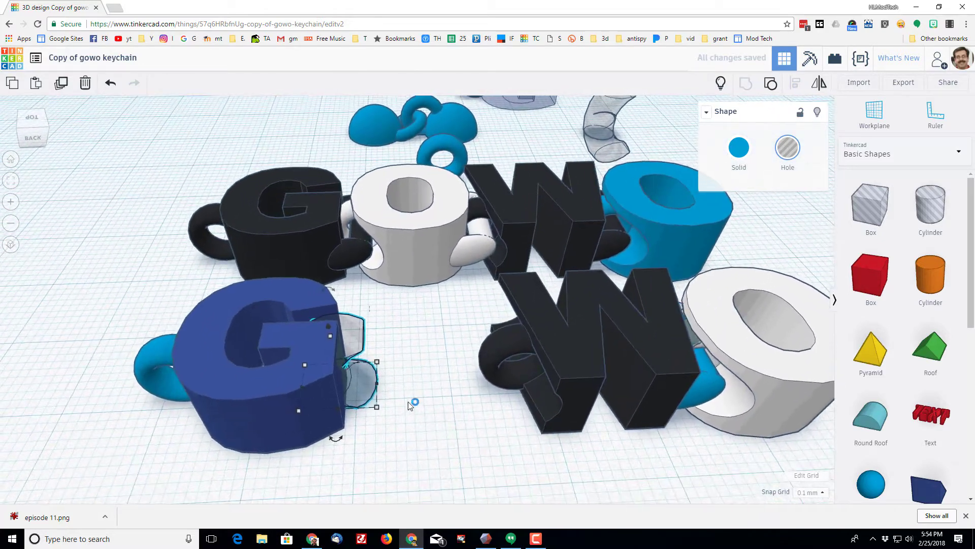
pyautogui.click(427, 414)
pyautogui.moveTo(413, 323); pyautogui.dragTo(285, 435)
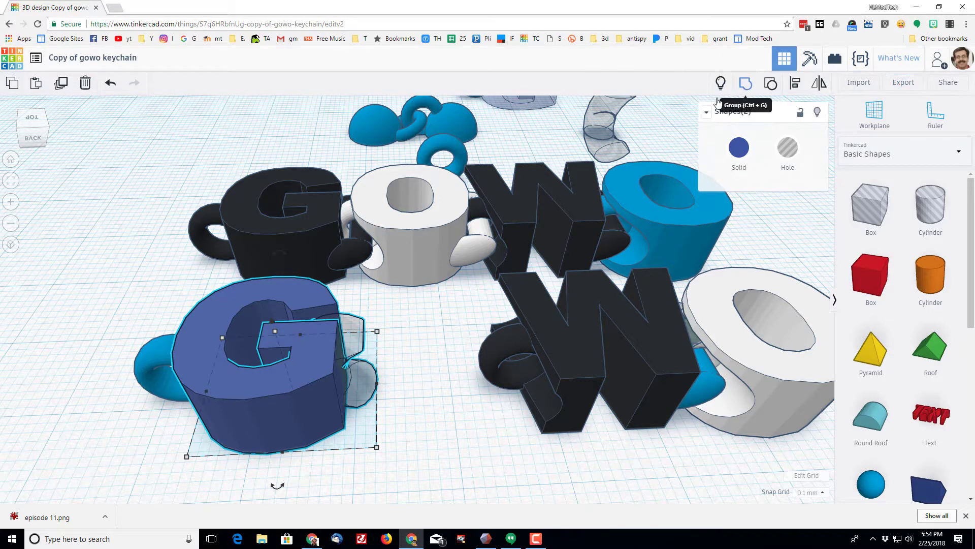
pyautogui.click(742, 86)
pyautogui.moveTo(293, 400); pyautogui.dragTo(286, 359, button='right')
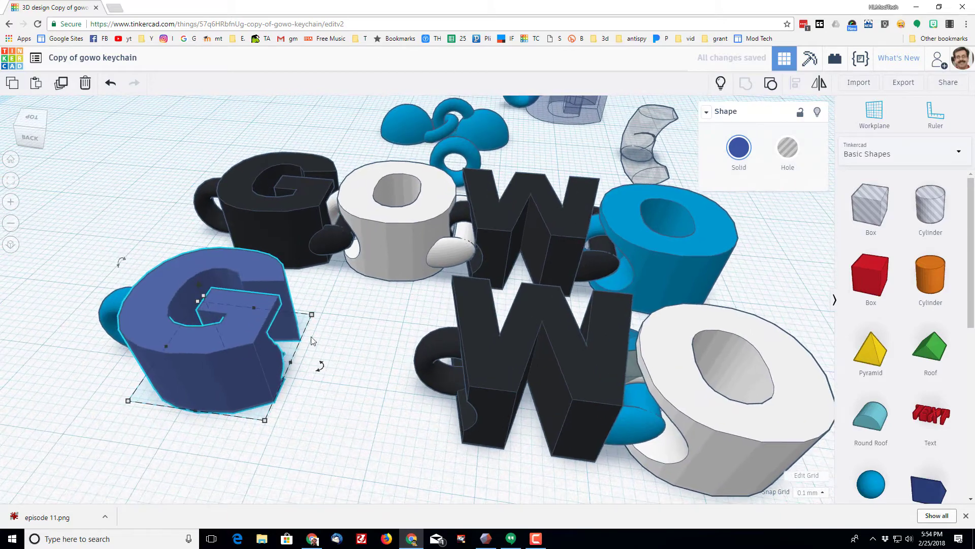
# Show all hidden shapes again.
pyautogui.click(721, 83)
pyautogui.moveTo(277, 418); pyautogui.dragTo(151, 361, button='right')
pyautogui.scroll(5, 322, 432)
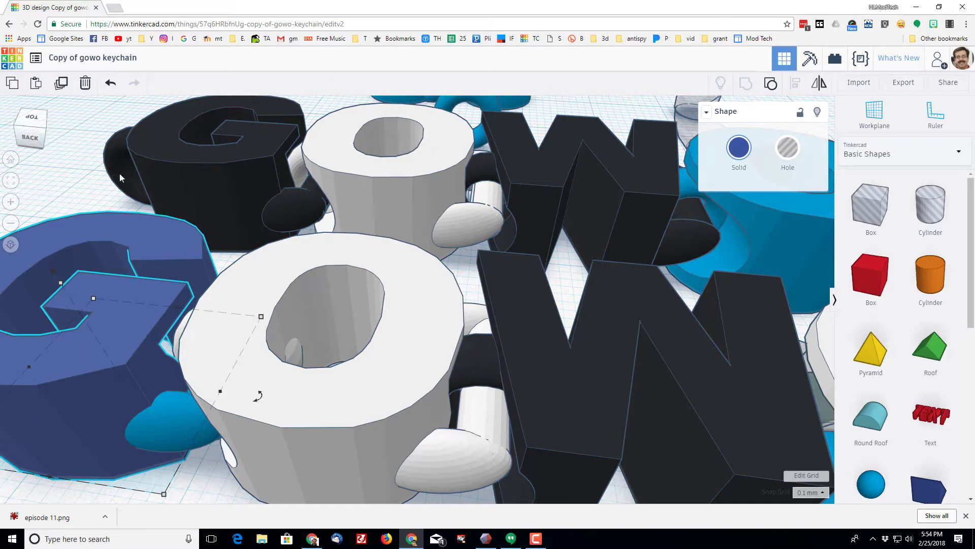
# Make the blue G transparent and examine the clearance around its connector and the neighbouring O's ring.
pyautogui.click(732, 153)
pyautogui.click(892, 288)
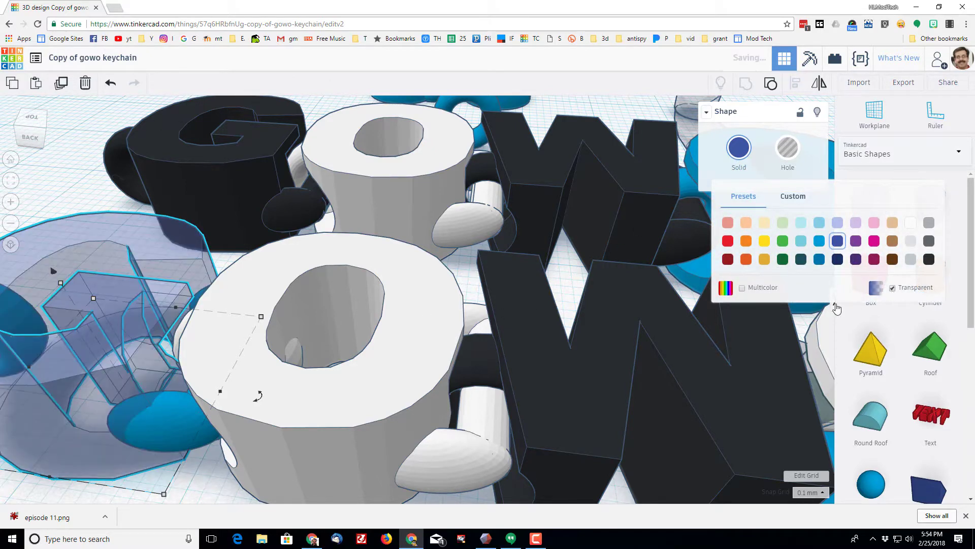
pyautogui.moveTo(139, 486); pyautogui.dragTo(215, 463, button='right')
pyautogui.scroll(5, 176, 449)
pyautogui.scroll(-5, 196, 444)
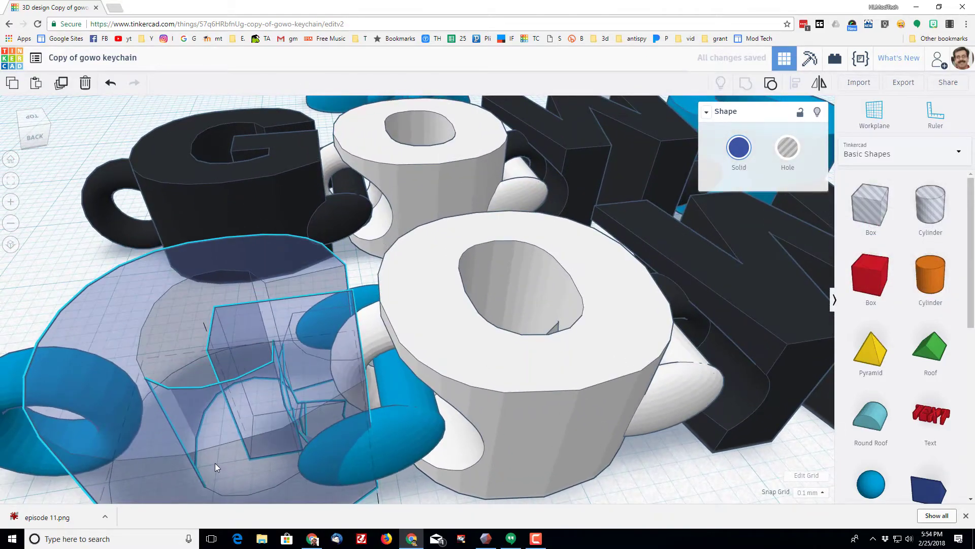
pyautogui.moveTo(332, 457)
pyautogui.mouseDown(button='right')
pyautogui.moveTo(336, 437)
pyautogui.moveTo(323, 459)
pyautogui.moveTo(322, 448)
pyautogui.mouseUp(button='right')
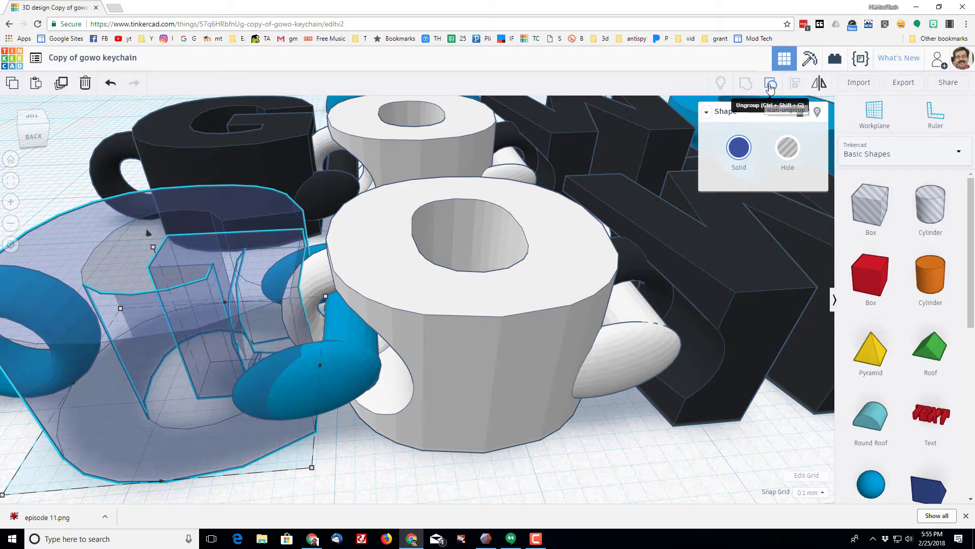
# Ungroup the blue G, then hide the front white O and the light blue connector between them.
pyautogui.click(770, 92)
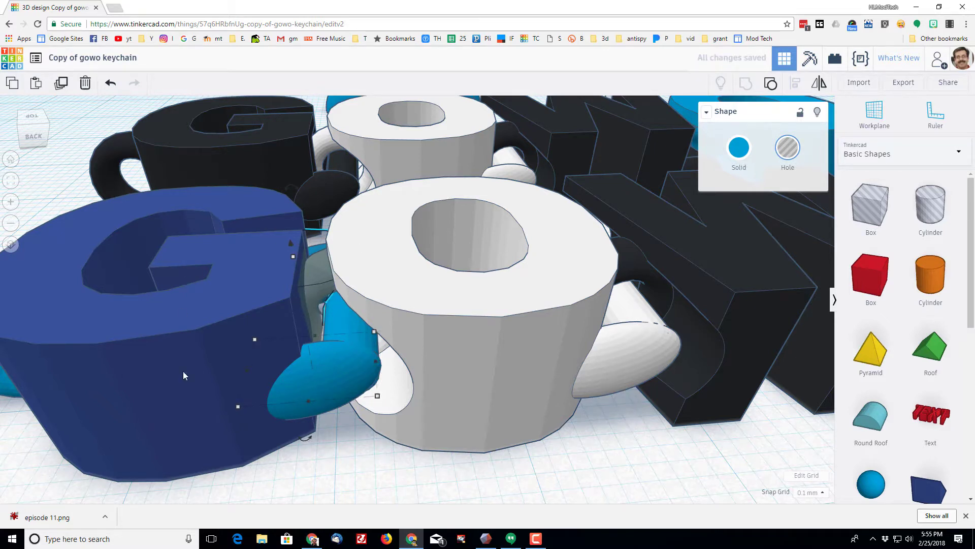
pyautogui.click(453, 359)
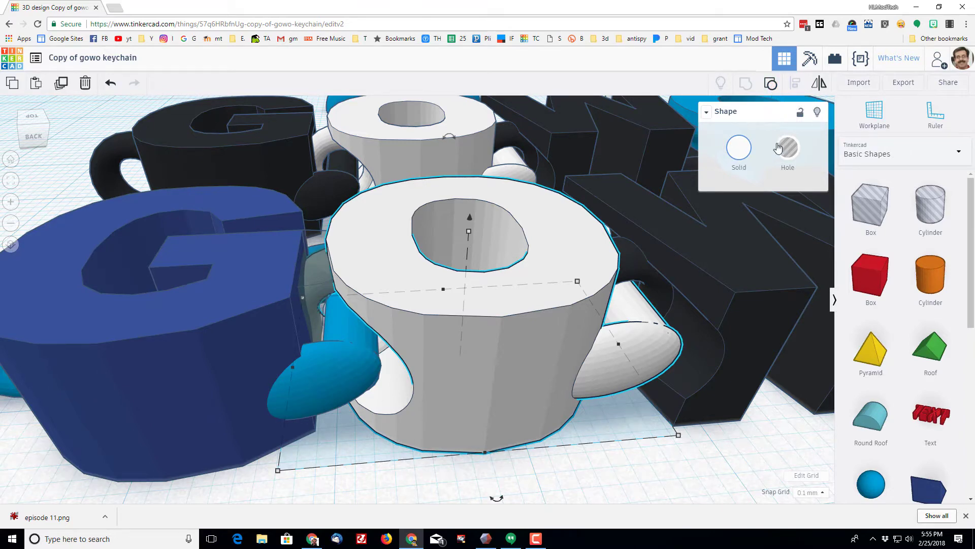
pyautogui.click(817, 112)
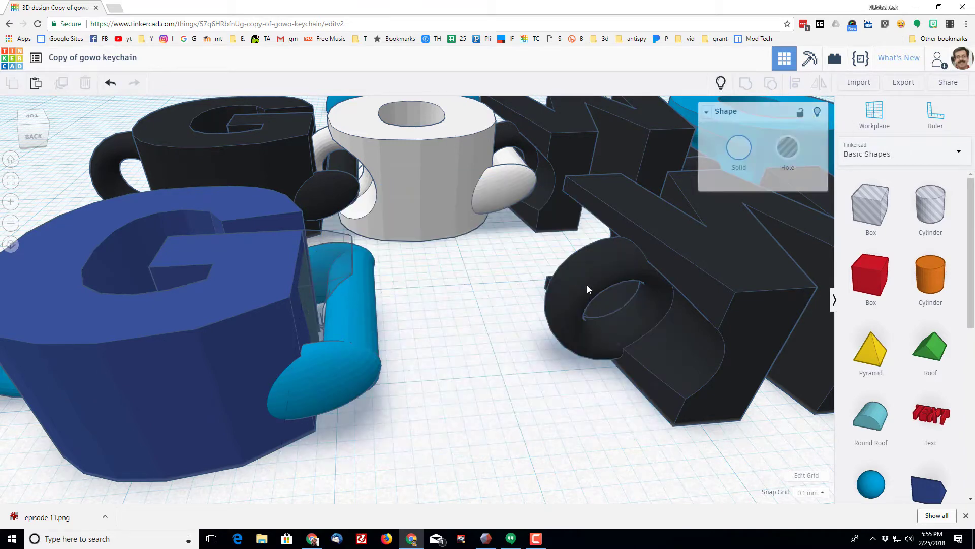
pyautogui.click(316, 389)
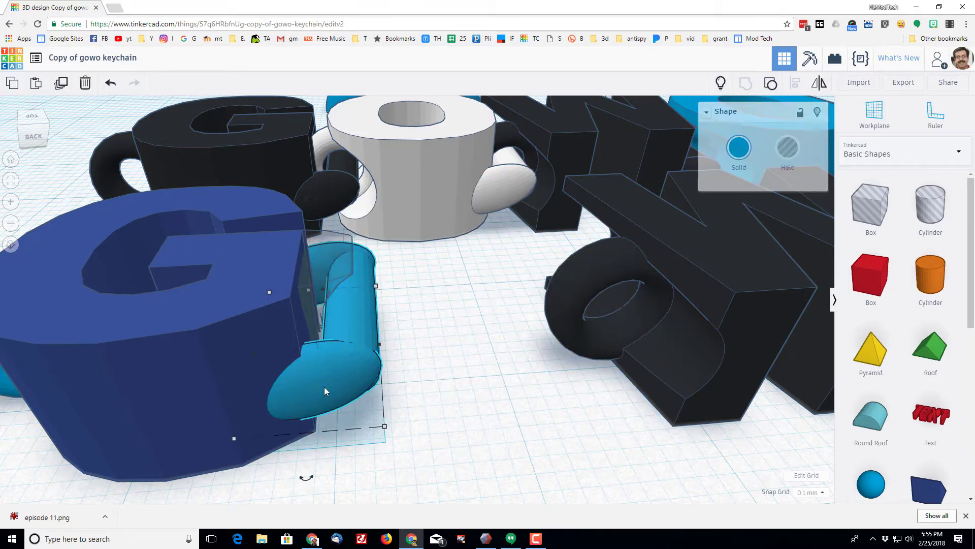
pyautogui.click(812, 117)
# Regroup the blue G body with its released hole shape to cut the clearance.
pyautogui.moveTo(435, 342); pyautogui.dragTo(410, 361, button='right')
pyautogui.scroll(-5, 411, 361)
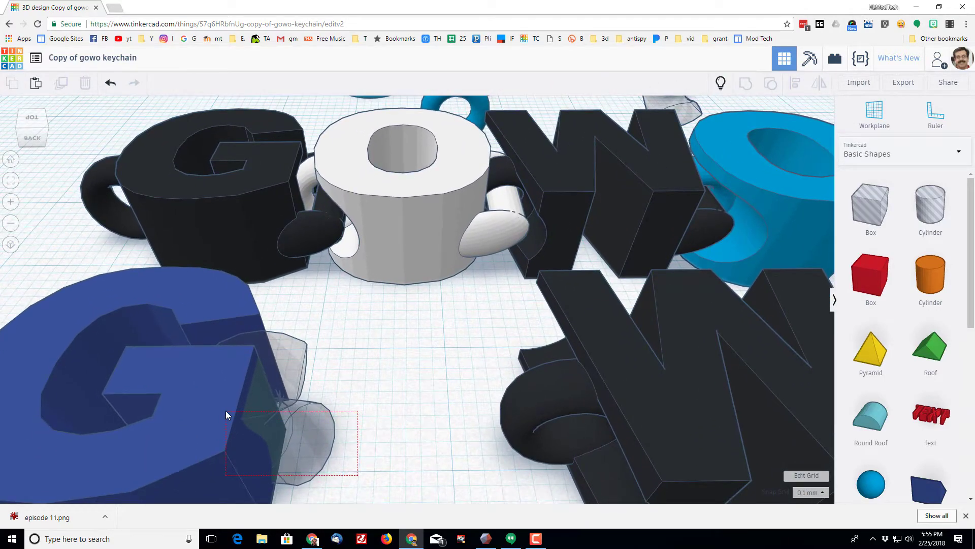
pyautogui.click(226, 410)
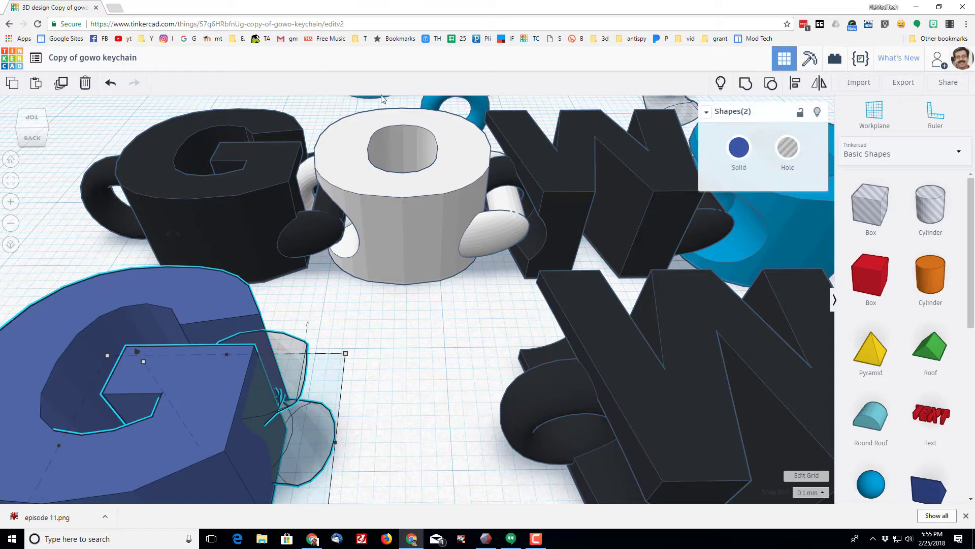
pyautogui.click(745, 83)
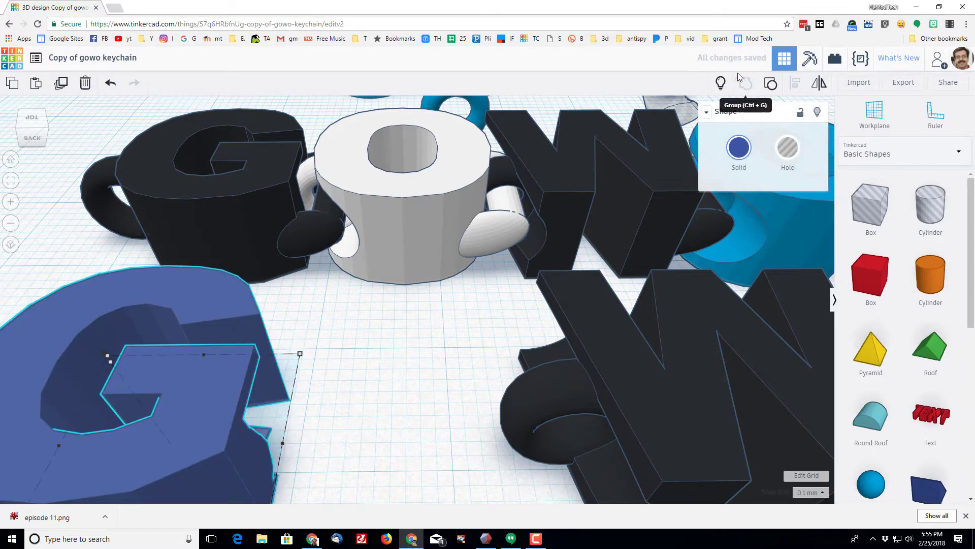
# Show all hidden shapes and clear the selection on the blue G.
pyautogui.press('f')
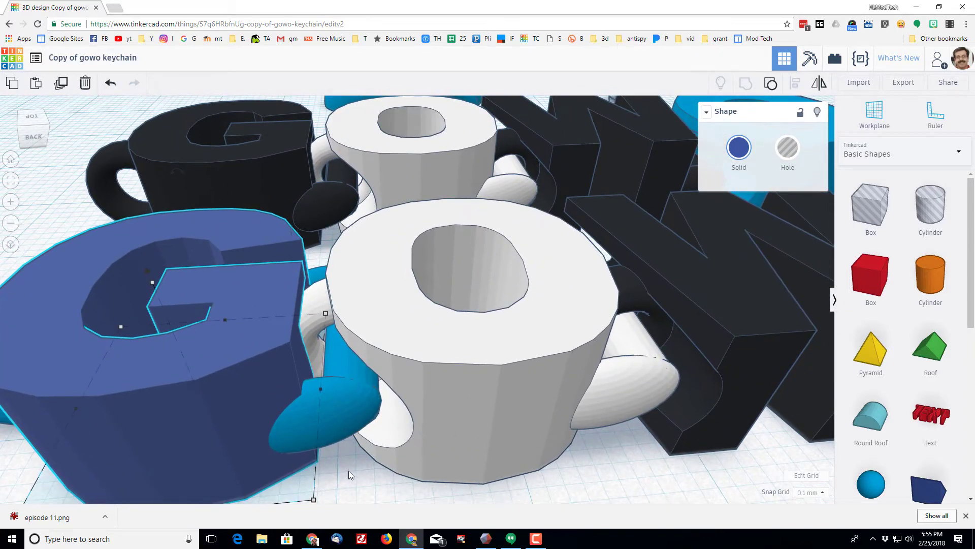
pyautogui.click(331, 494)
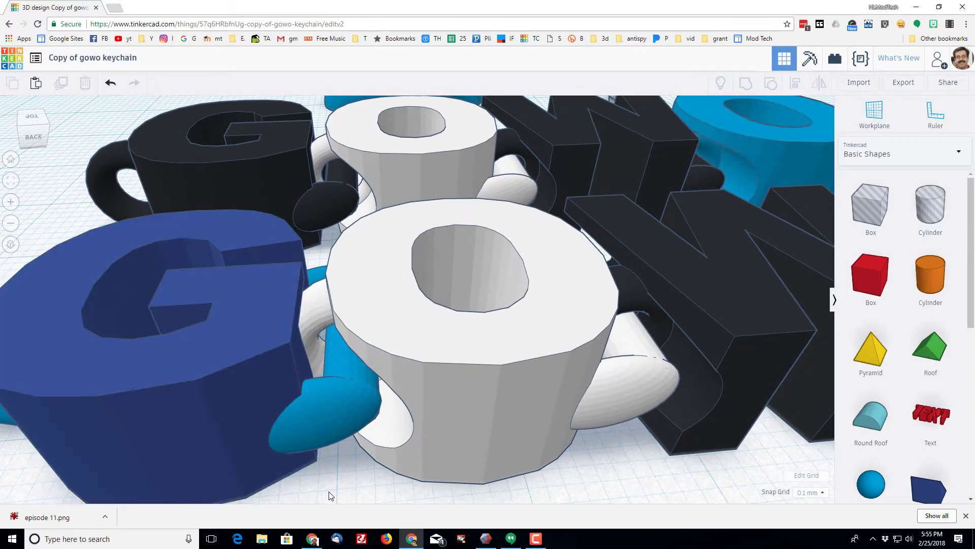
# Group the blue G with the light blue connector that links it to the front O.
pyautogui.moveTo(282, 449); pyautogui.dragTo(282, 449)
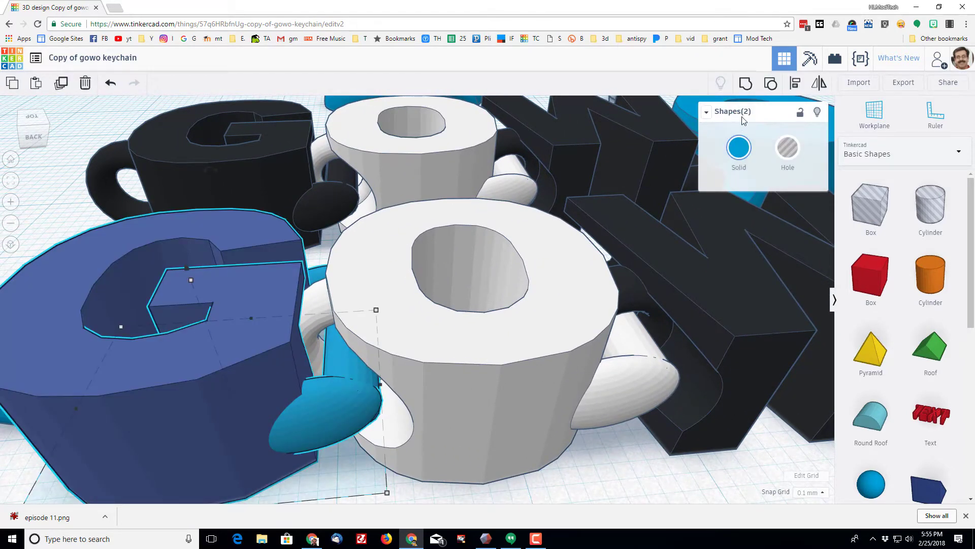
pyautogui.click(746, 83)
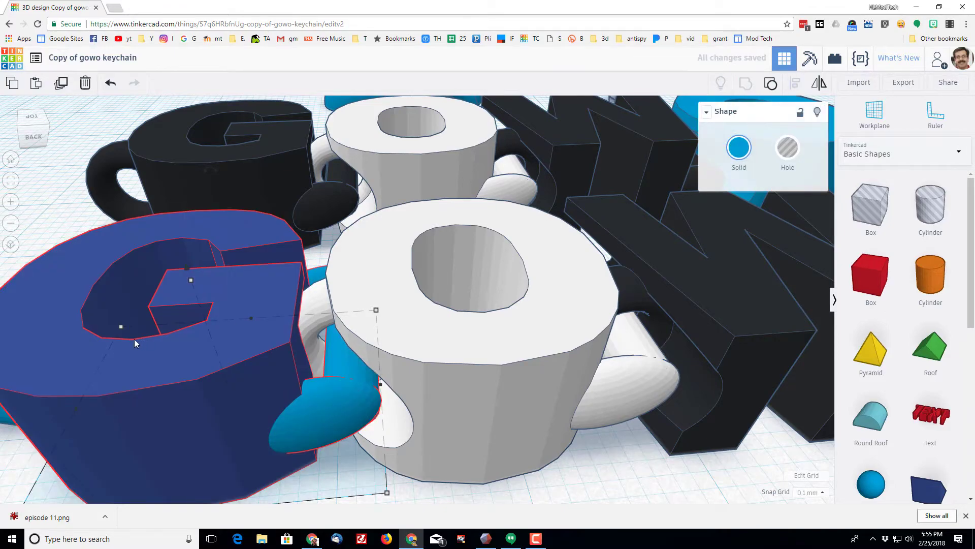
pyautogui.moveTo(172, 342); pyautogui.dragTo(142, 305, button='right')
pyautogui.moveTo(117, 237); pyautogui.dragTo(131, 278, button='right')
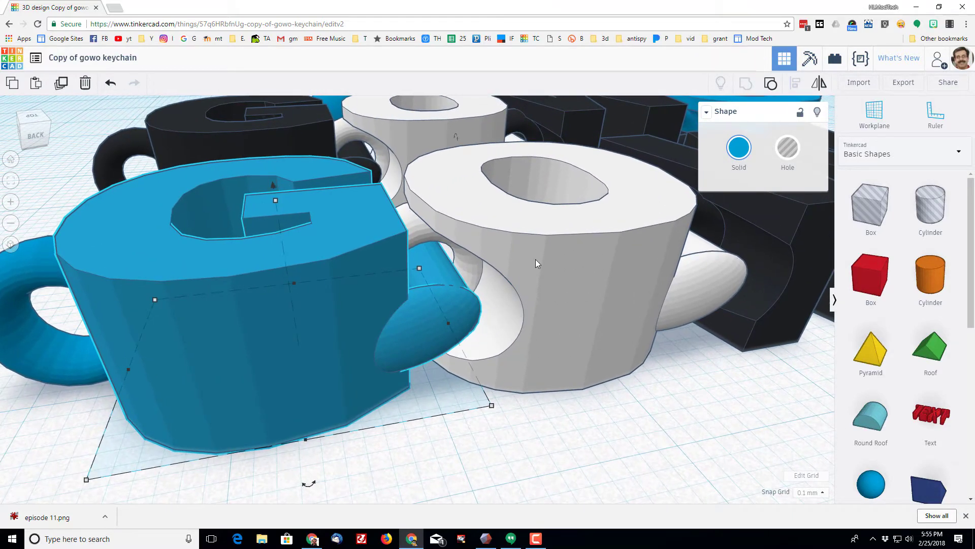
# Ungroup the front white O level by level until its clearance hole shape is released.
pyautogui.click(533, 269)
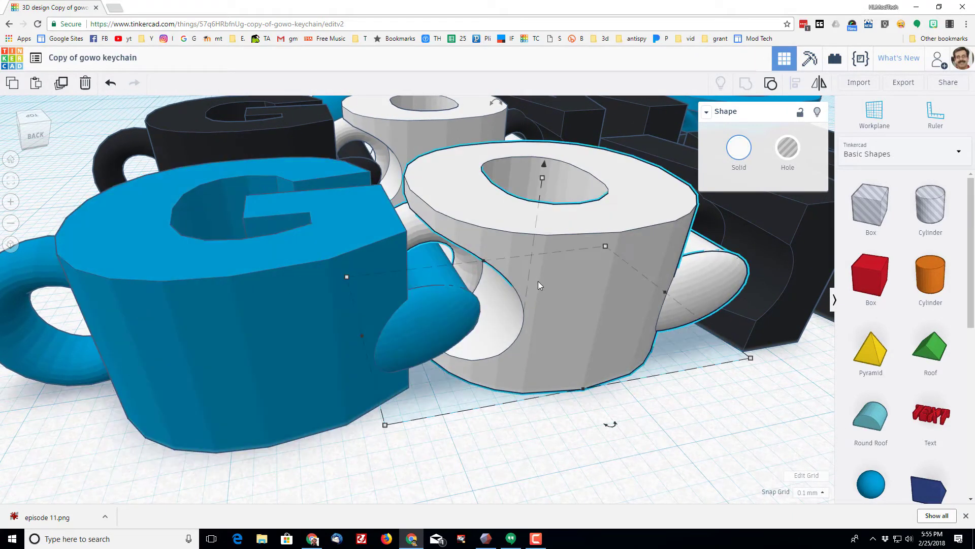
pyautogui.click(771, 85)
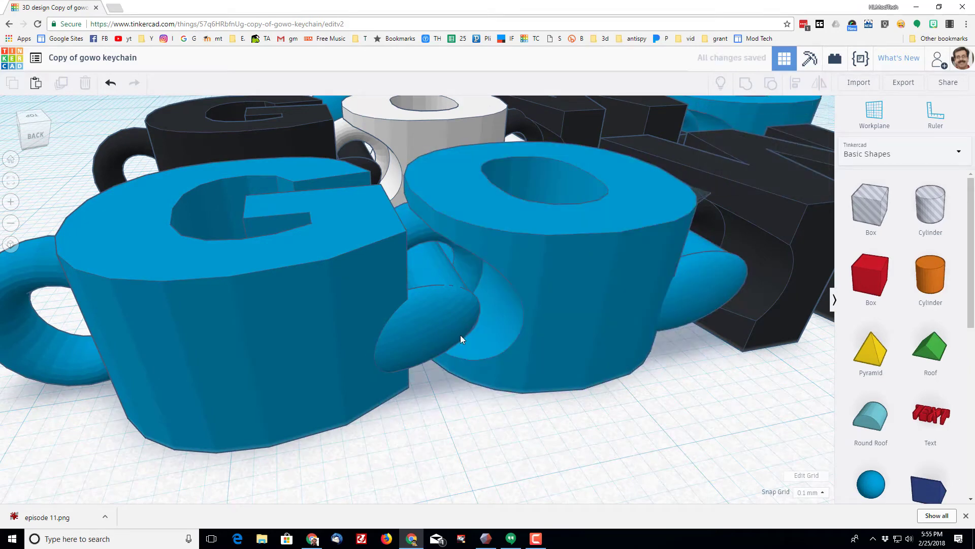
pyautogui.click(540, 274)
pyautogui.click(771, 83)
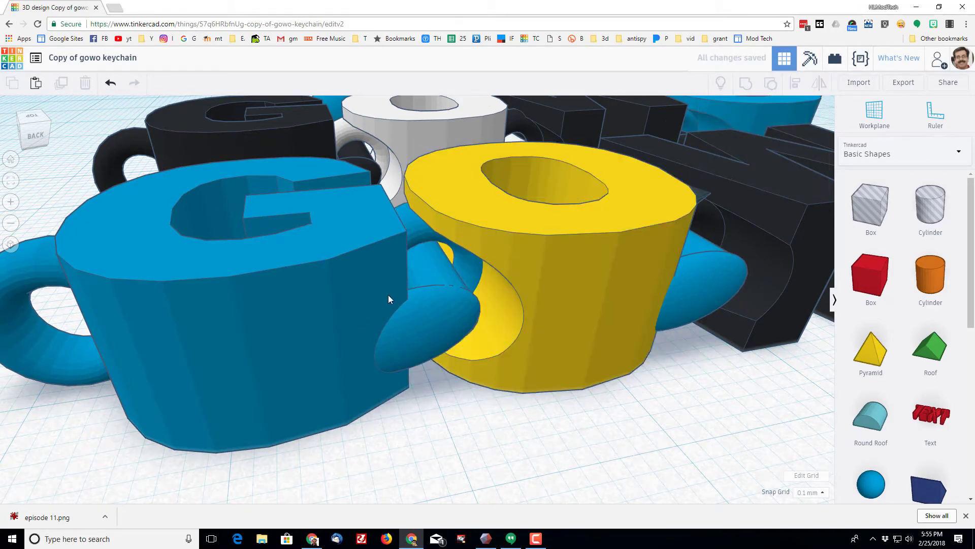
pyautogui.click(495, 304)
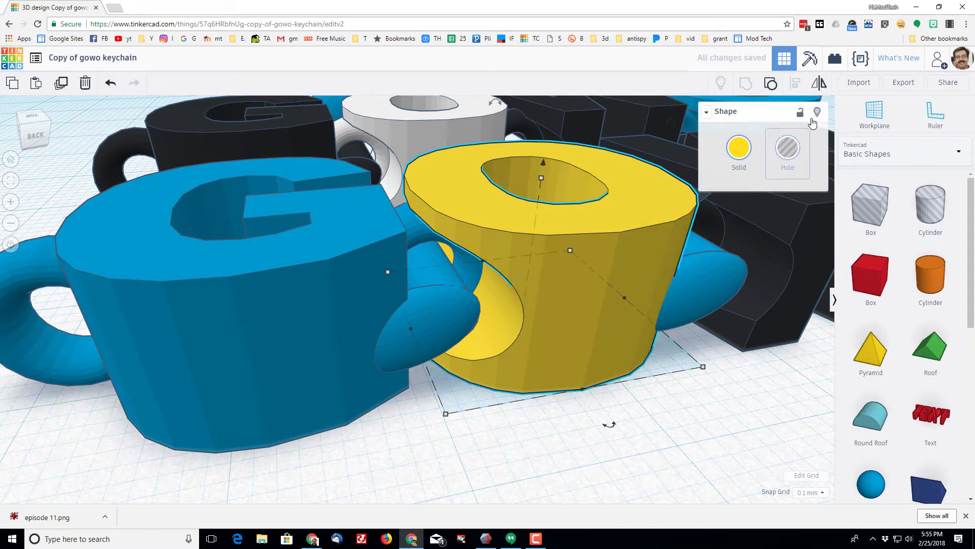
pyautogui.click(770, 83)
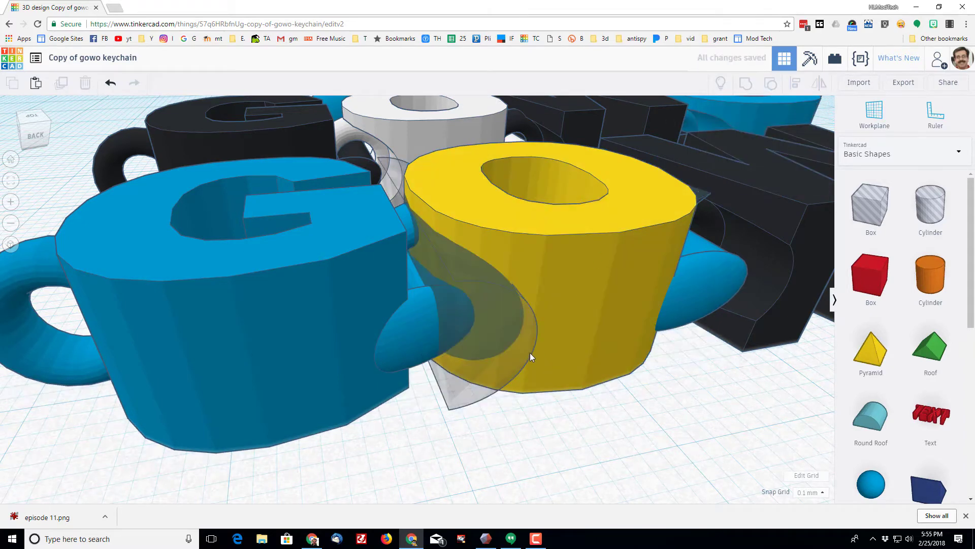
# Regroup the yellow O with its released hole shape to cut the clearance around the G's connector.
pyautogui.click(530, 353)
pyautogui.press('f')
pyautogui.scroll(-6, 376, 235)
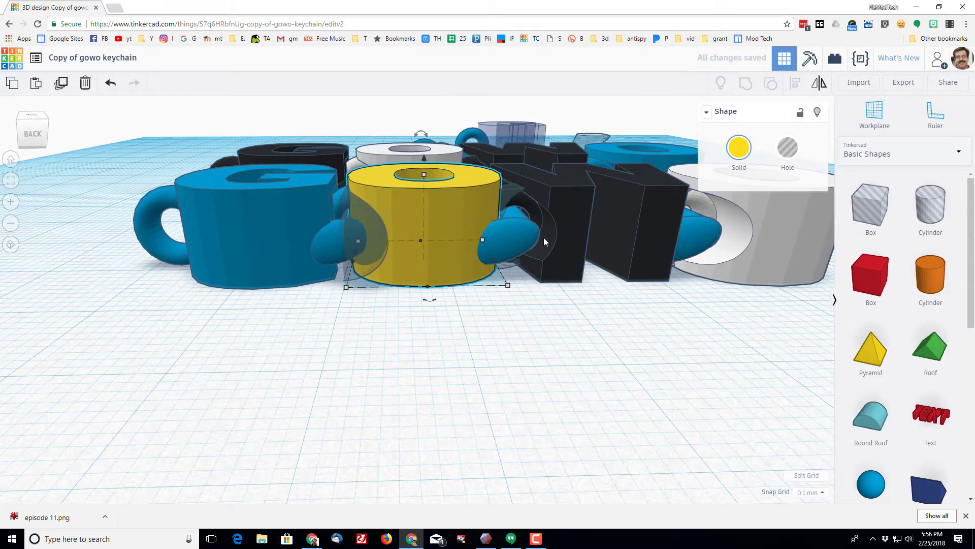
pyautogui.moveTo(387, 344); pyautogui.dragTo(461, 416, button='right')
pyautogui.scroll(3, 460, 415)
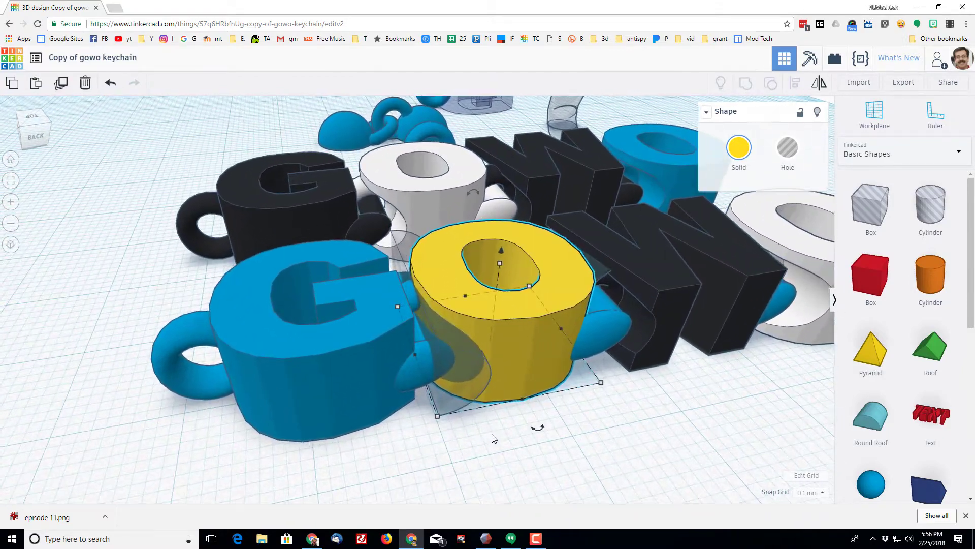
pyautogui.click(497, 452)
pyautogui.moveTo(483, 389); pyautogui.dragTo(477, 378)
pyautogui.click(746, 83)
pyautogui.moveTo(487, 406); pyautogui.dragTo(468, 363, button='right')
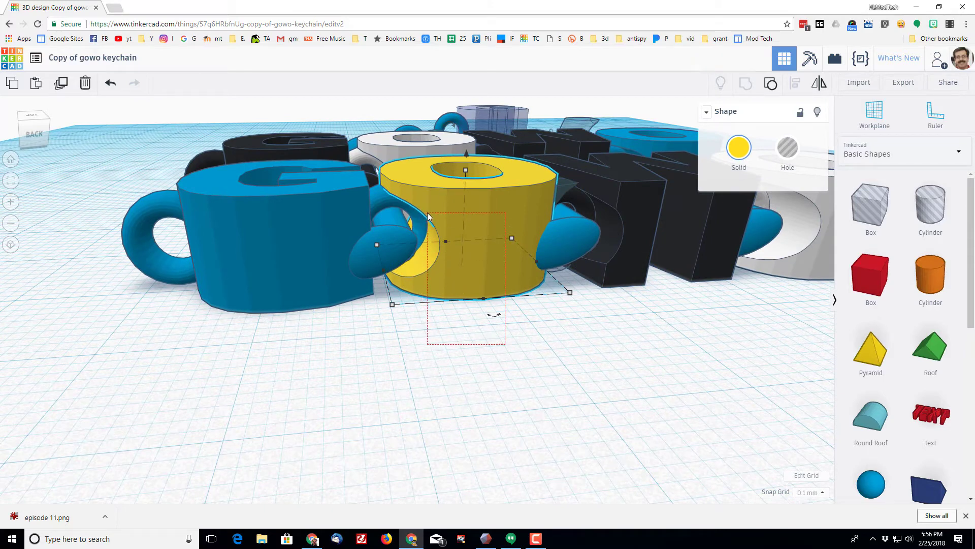
pyautogui.moveTo(427, 212); pyautogui.dragTo(427, 212)
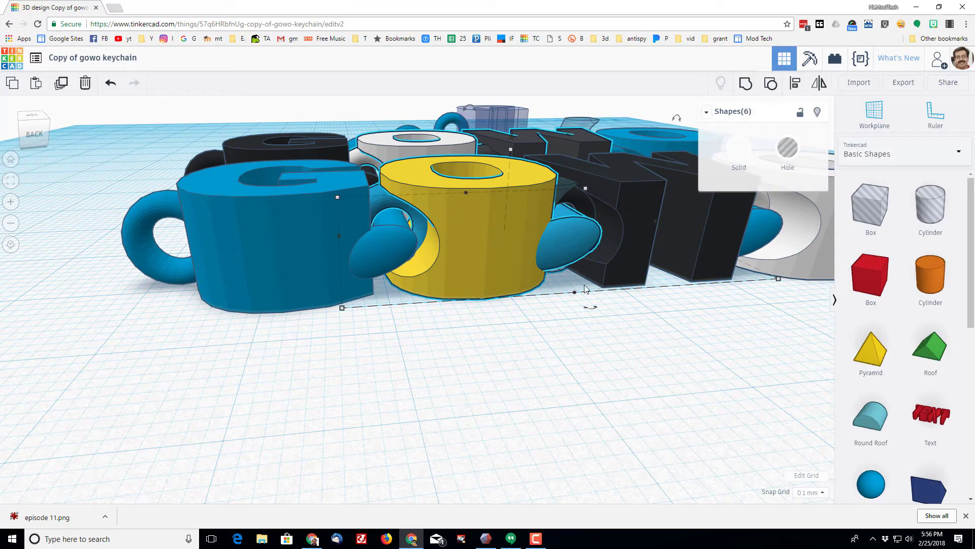
pyautogui.click(746, 83)
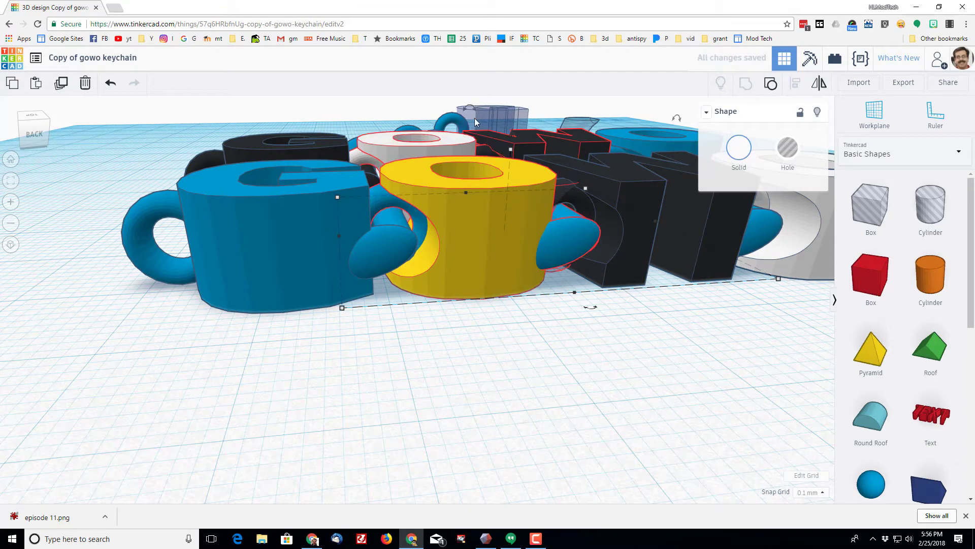
pyautogui.click(771, 83)
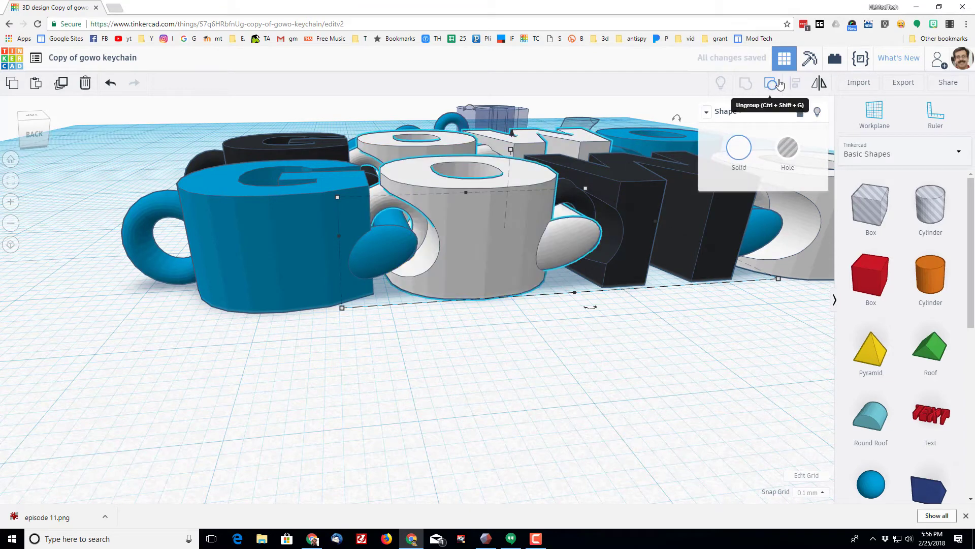
# Hide the front G, the front W and the light blue connector between the yellow O and the W.
pyautogui.moveTo(484, 326); pyautogui.dragTo(377, 464, button='right')
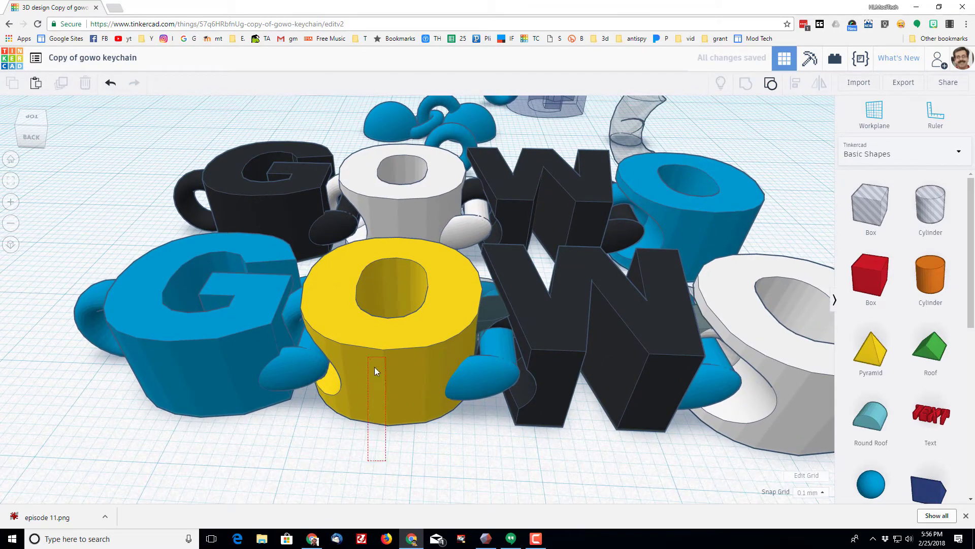
pyautogui.click(255, 388)
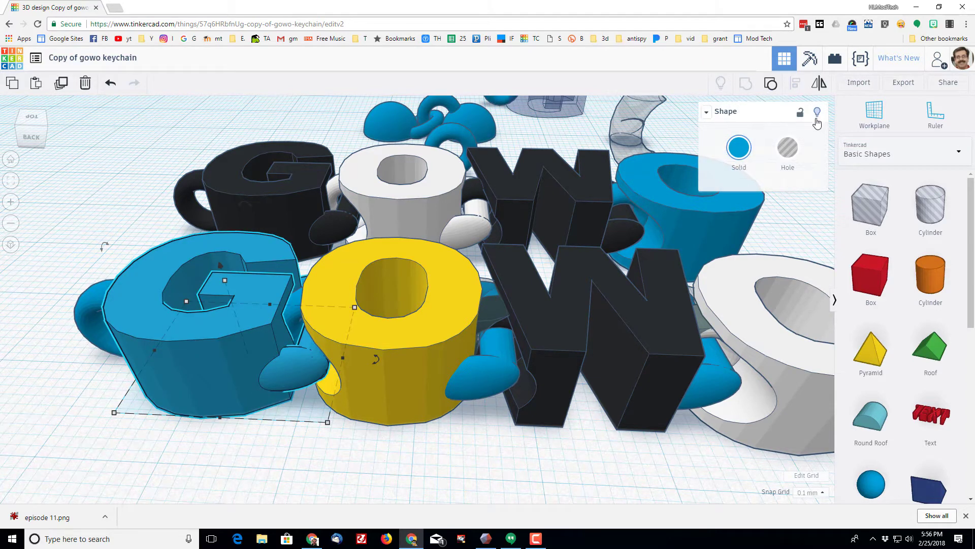
pyautogui.click(817, 111)
pyautogui.click(547, 387)
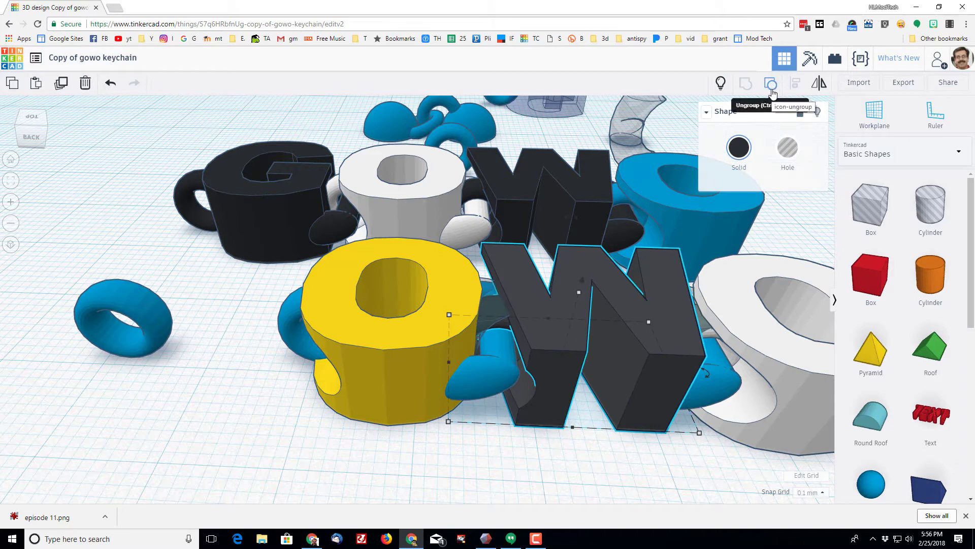
pyautogui.click(817, 112)
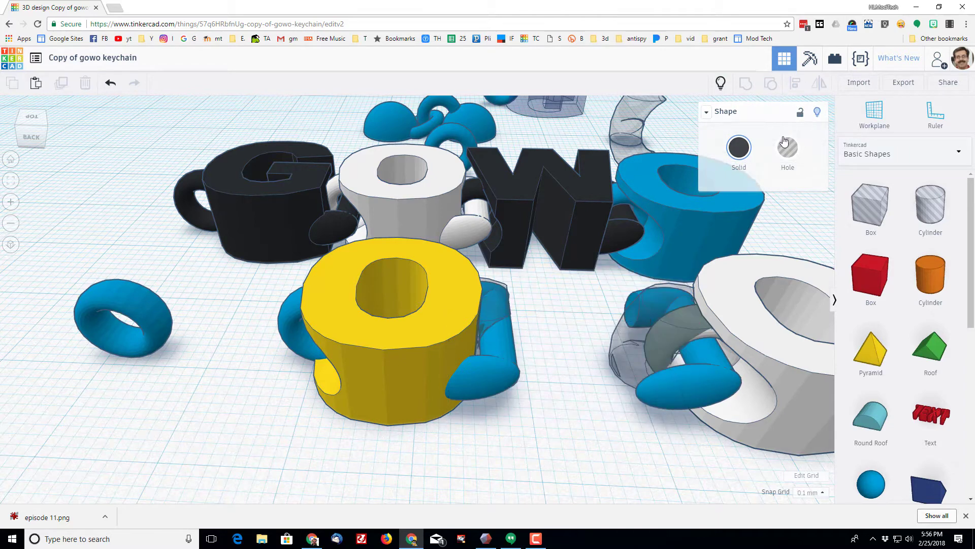
pyautogui.moveTo(480, 481); pyautogui.dragTo(459, 491)
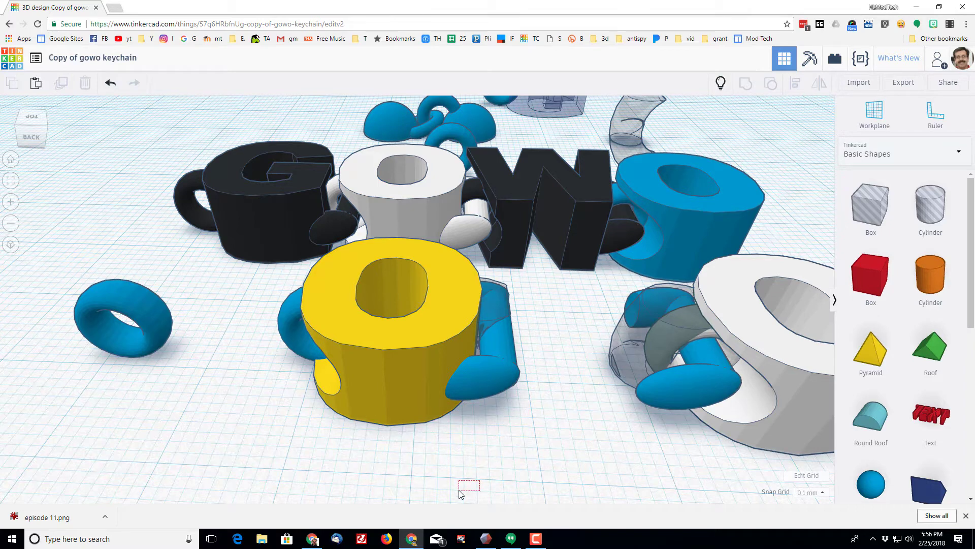
pyautogui.click(497, 389)
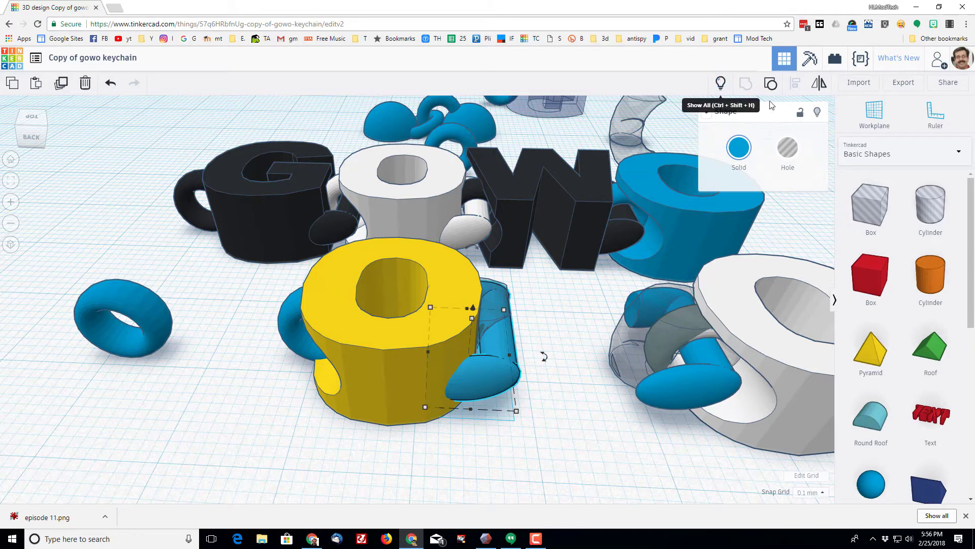
pyautogui.click(788, 147)
# Group the yellow O with its ring and the transparent hole shape on the W's side.
pyautogui.click(500, 408)
pyautogui.moveTo(302, 358); pyautogui.dragTo(274, 325)
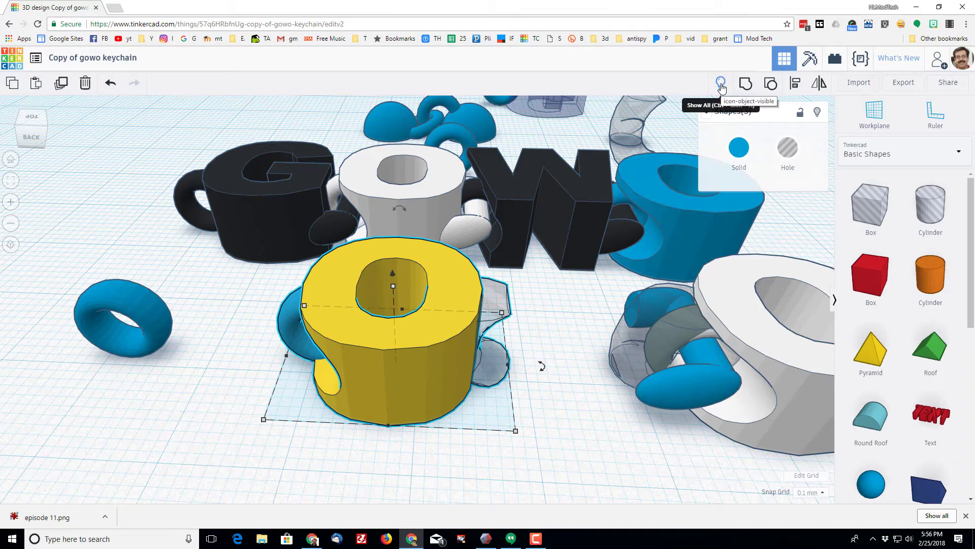
pyautogui.click(746, 83)
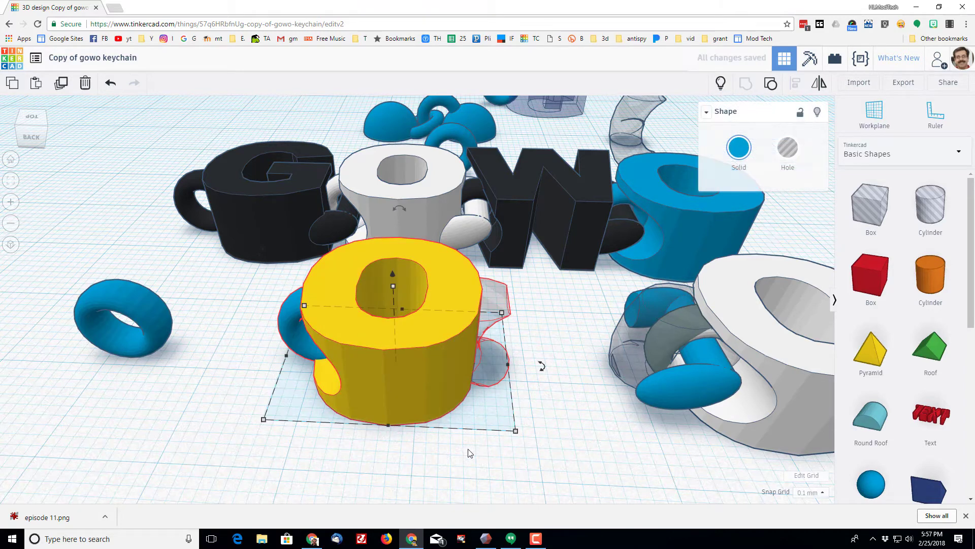
# Show all hidden shapes and group the front O with its connector to the W.
pyautogui.click(721, 82)
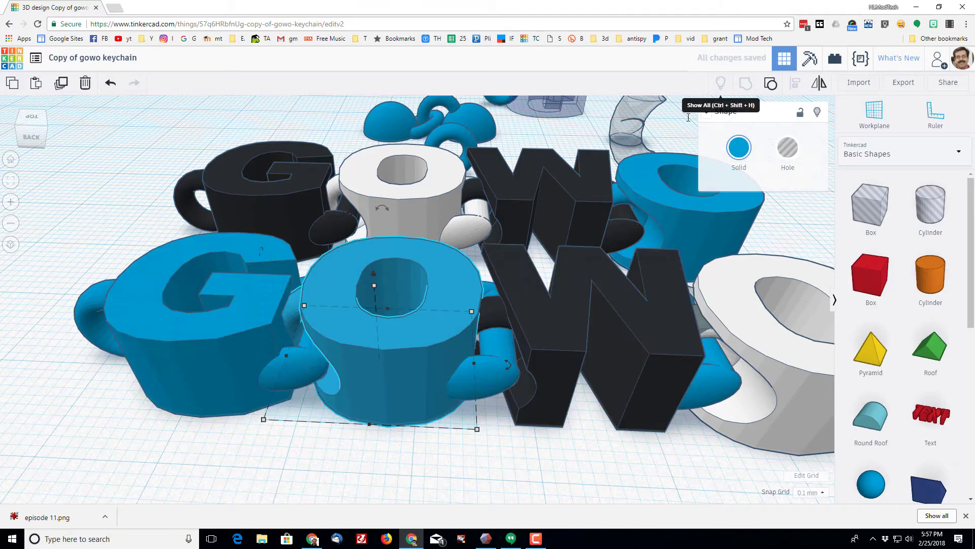
pyautogui.moveTo(437, 401); pyautogui.dragTo(437, 390)
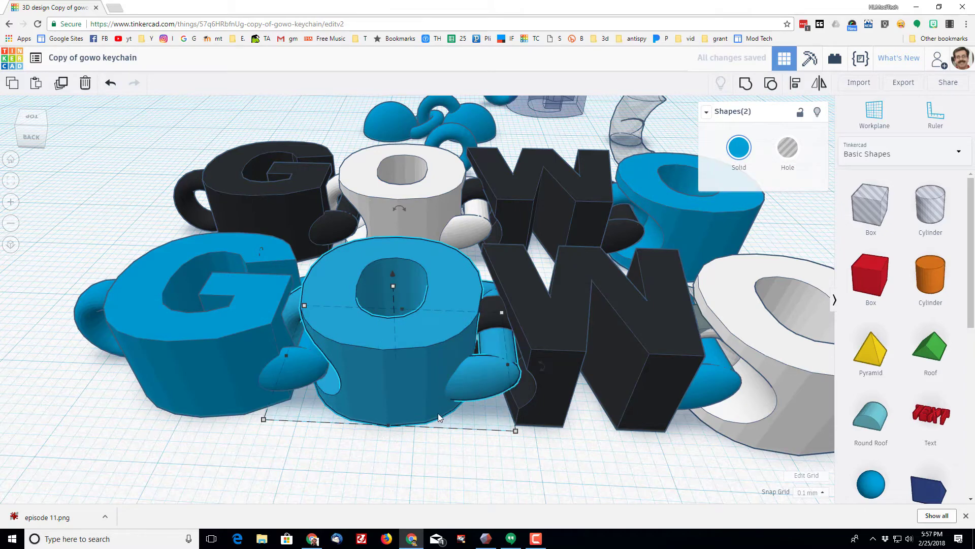
pyautogui.click(745, 82)
# Color the front G black and the front O next to it white.
pyautogui.click(147, 343)
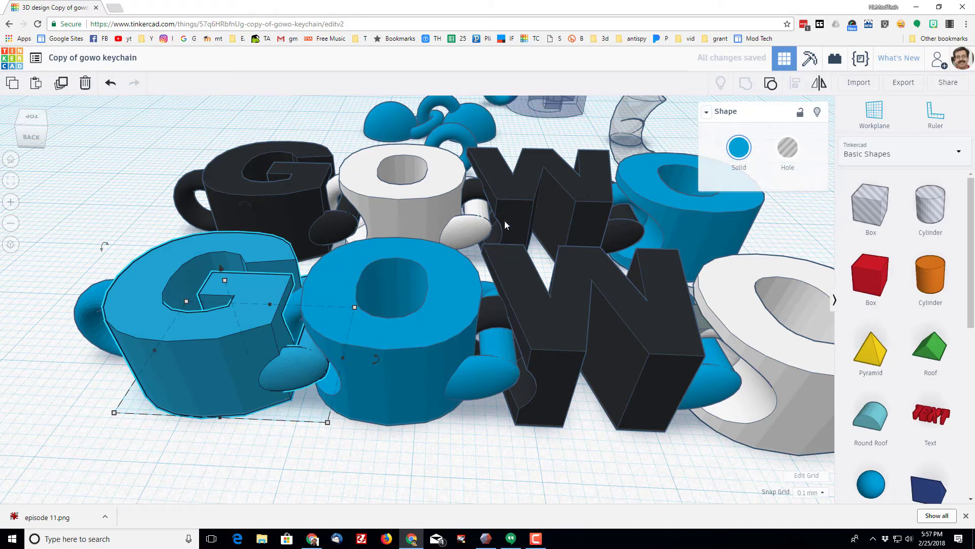
pyautogui.click(739, 149)
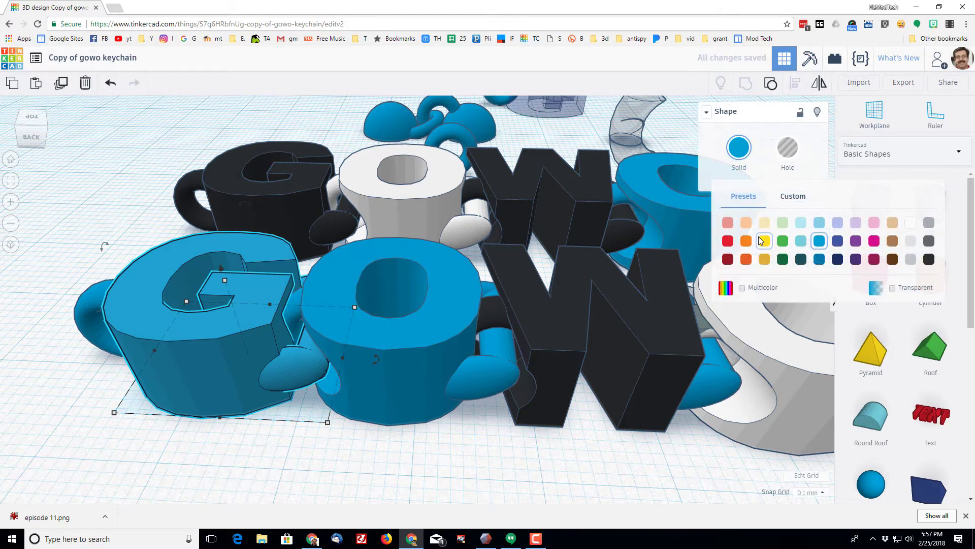
pyautogui.click(930, 260)
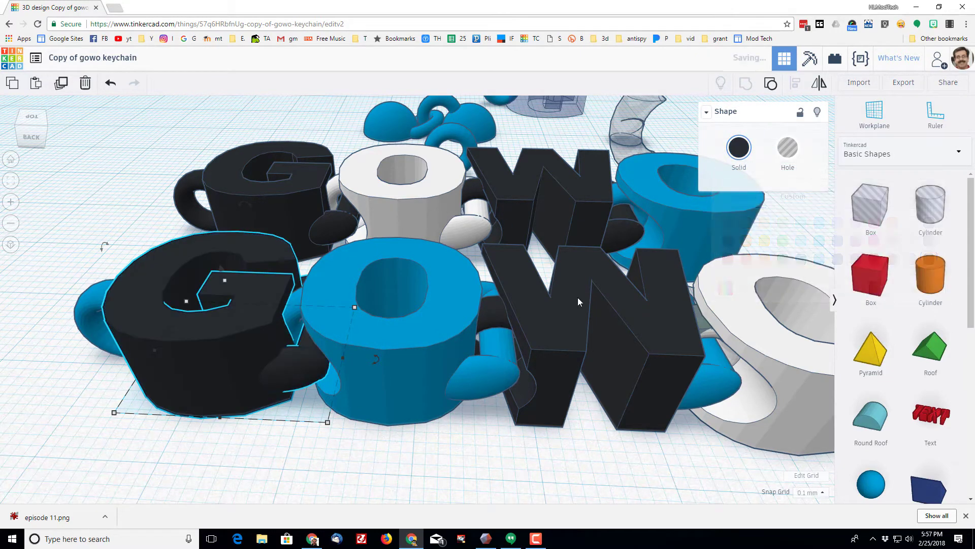
pyautogui.click(393, 345)
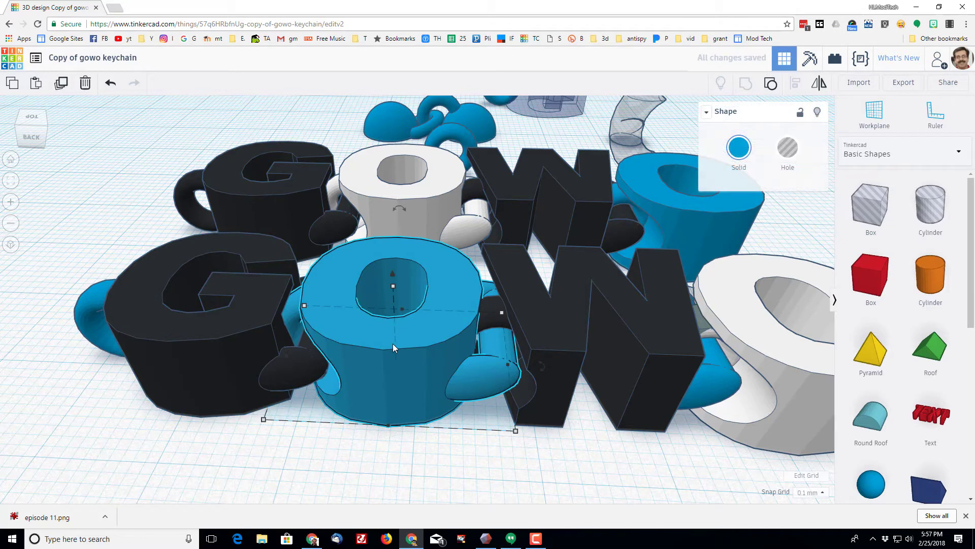
pyautogui.click(740, 149)
pyautogui.click(914, 223)
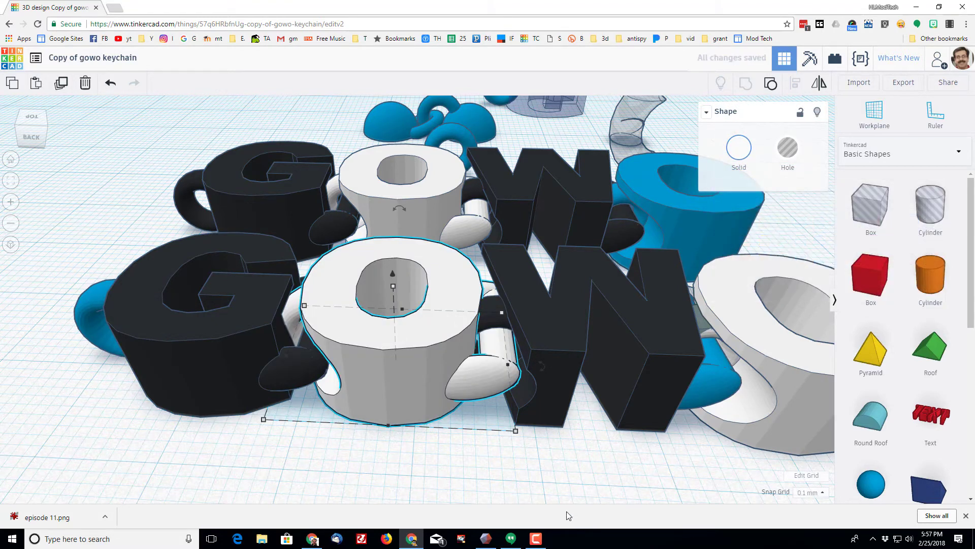
# Clear the selection and examine the links between the letters of both keychains from several angles.
pyautogui.click(519, 465)
pyautogui.scroll(-5, 620, 338)
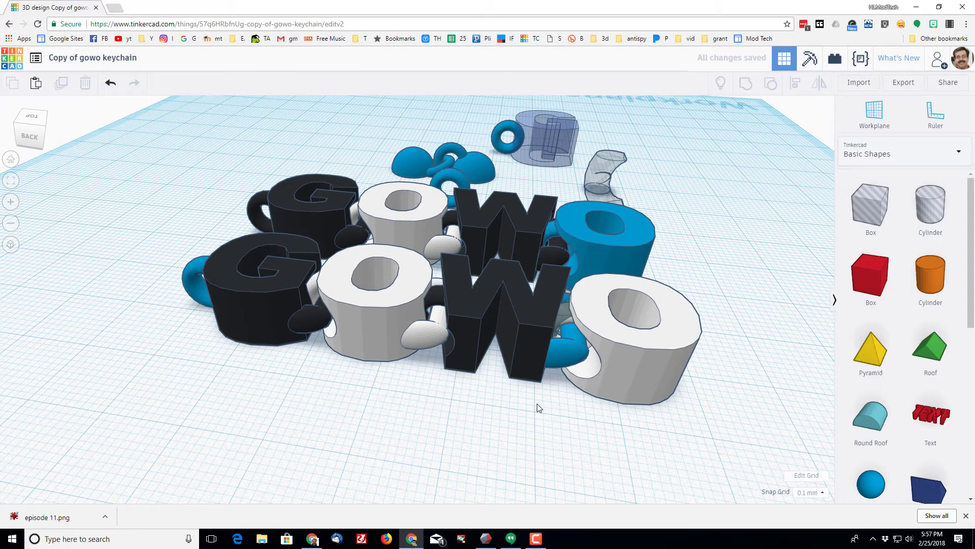
pyautogui.moveTo(636, 435); pyautogui.dragTo(274, 339, button='right')
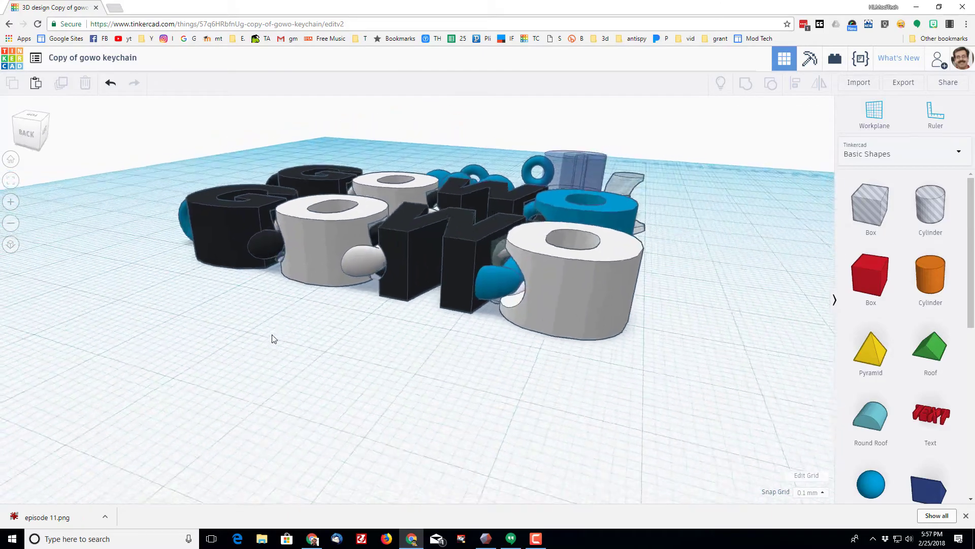
pyautogui.moveTo(348, 287); pyautogui.dragTo(363, 273, button='right')
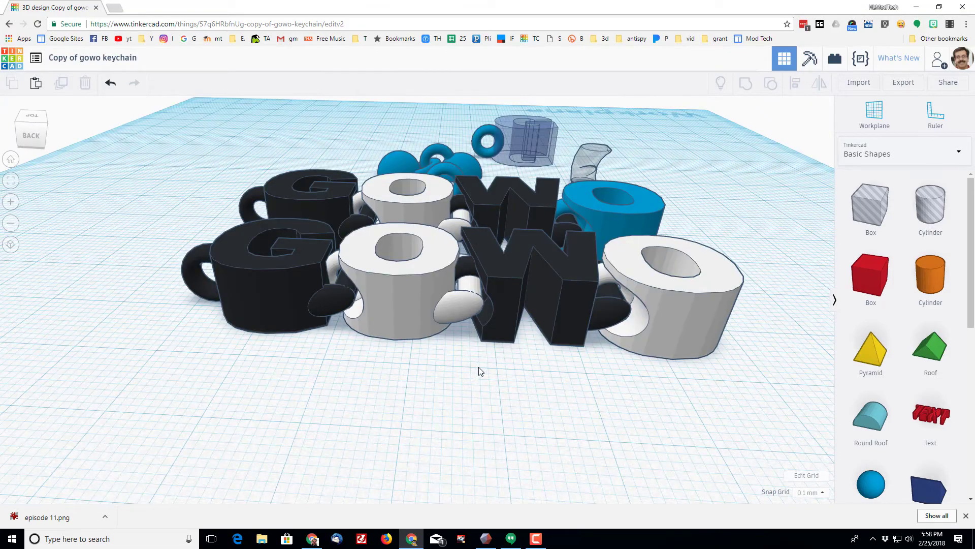
pyautogui.moveTo(479, 371); pyautogui.dragTo(564, 399, button='right')
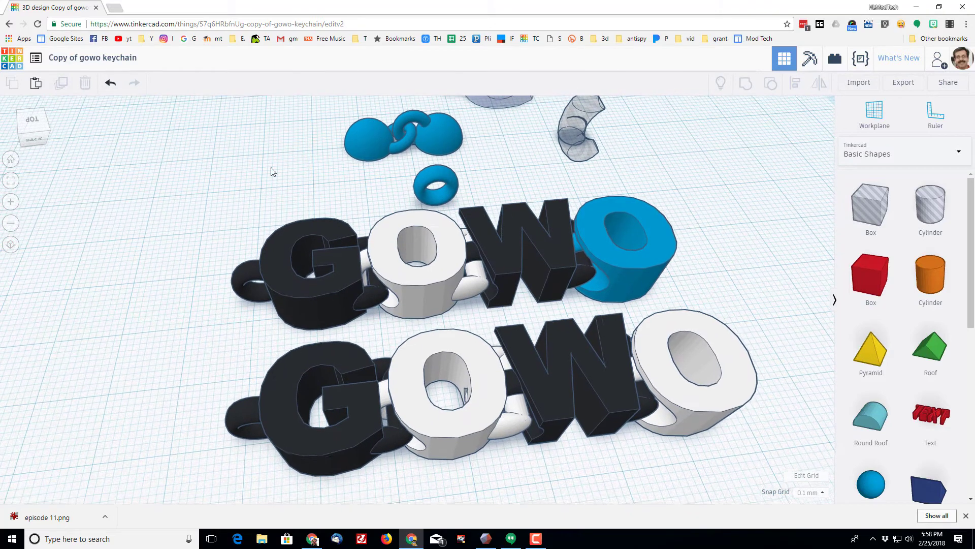
# Open the HL ModTech YouTube channel in a new browser tab and view its home page playlists.
pyautogui.click(115, 8)
pyautogui.click(128, 39)
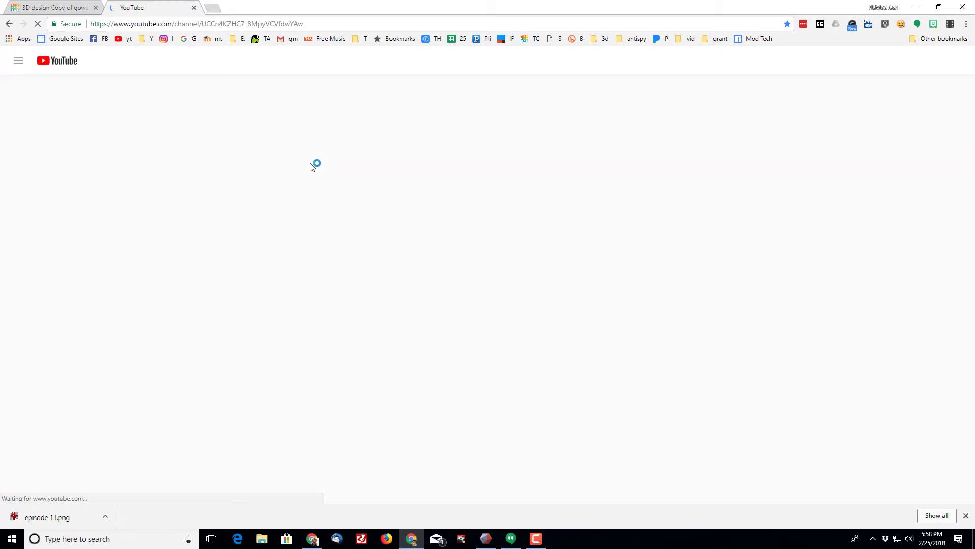
pyautogui.scroll(-3, 359, 320)
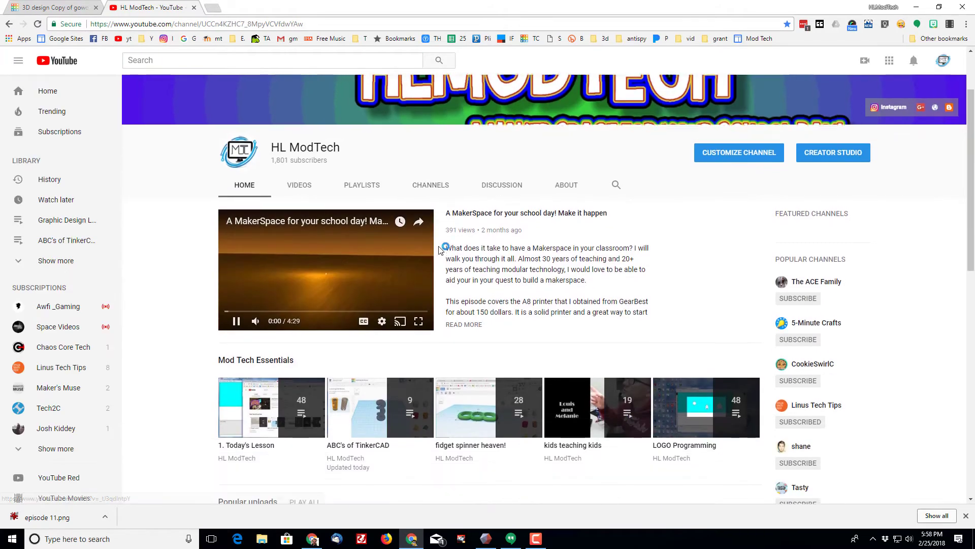
# Open the ABC's of TinkerCAD playlist from the channel page and look through its list of videos.
pyautogui.click(369, 347)
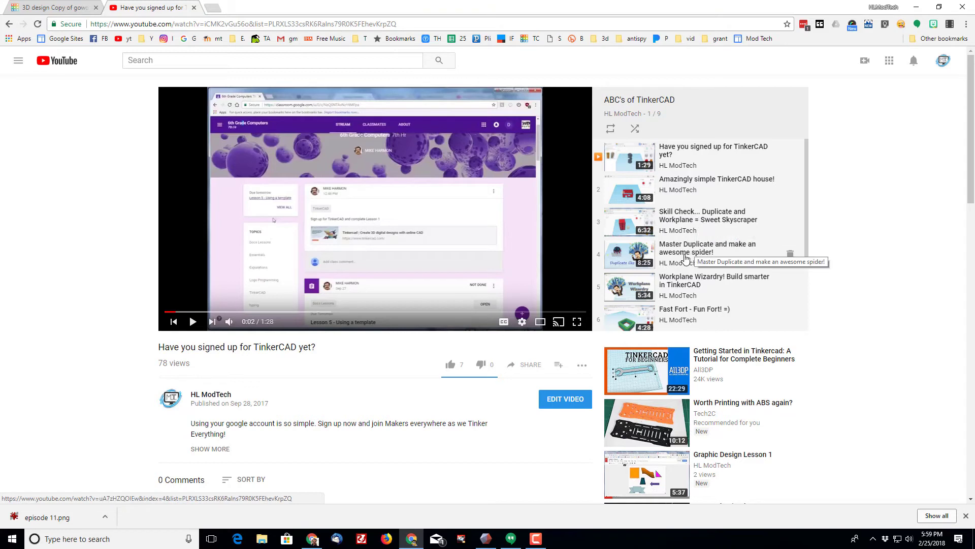
pyautogui.scroll(-1, 678, 255)
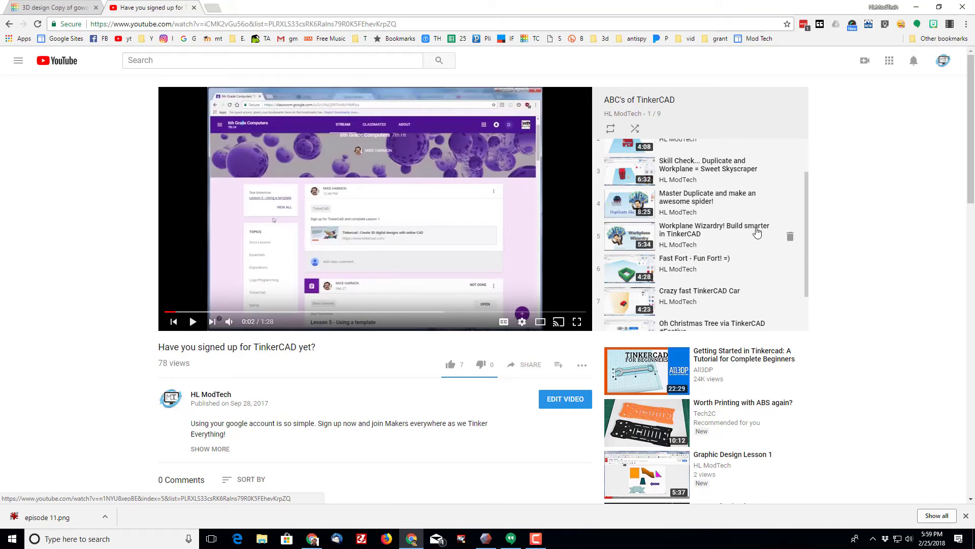
pyautogui.scroll(-1, 707, 239)
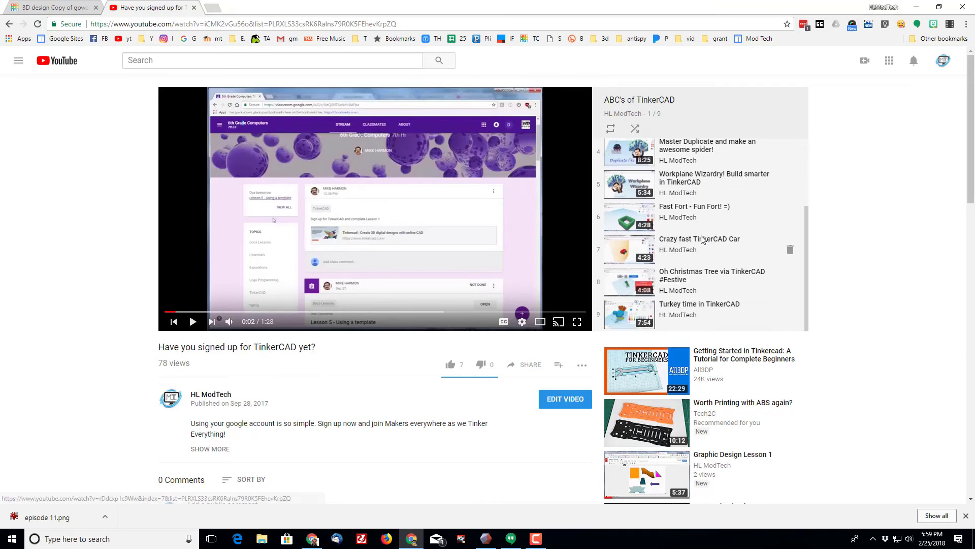
pyautogui.scroll(2, 699, 258)
pyautogui.scroll(-5, 699, 256)
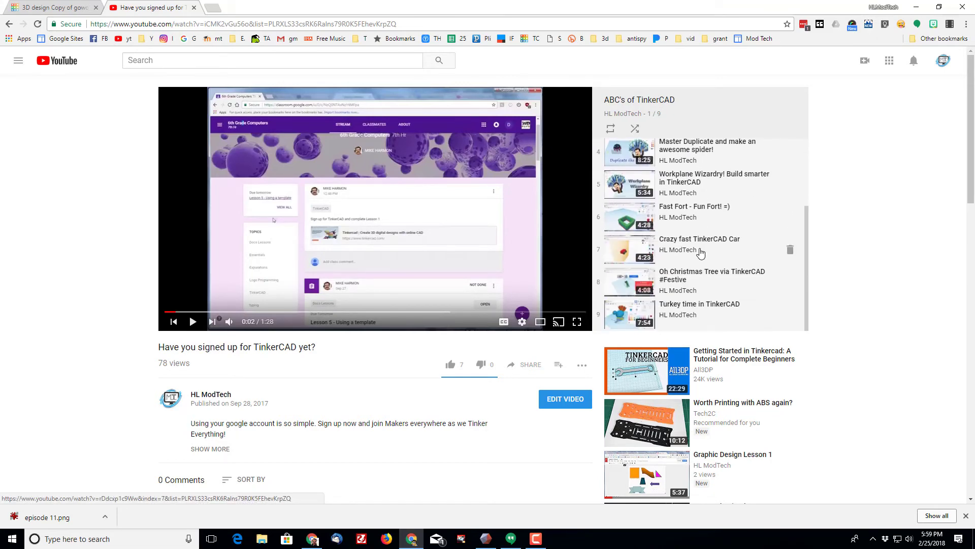
pyautogui.scroll(3, 538, 200)
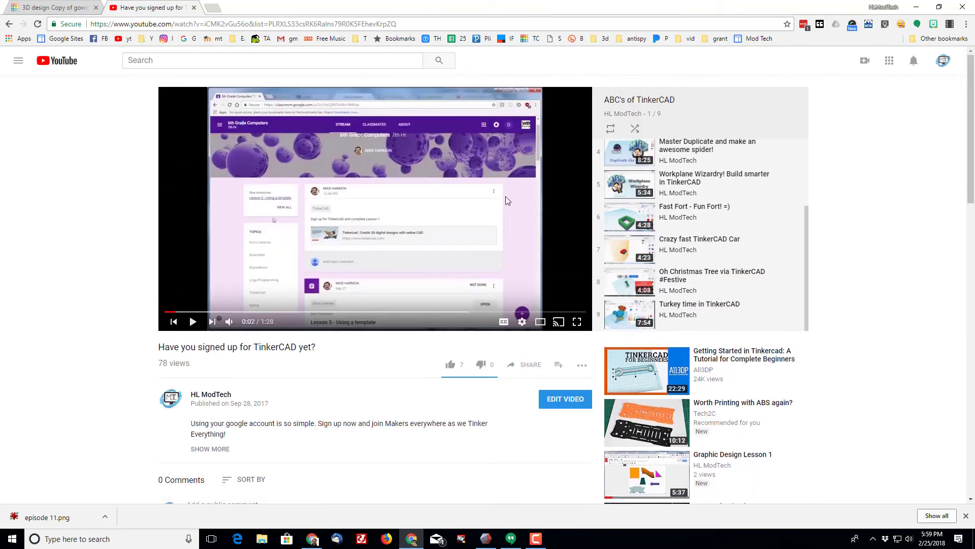
# Return to the Copy of gowo keychain design in Tinkercad and view both keychains from a lower angle at the G ends.
pyautogui.click(70, 9)
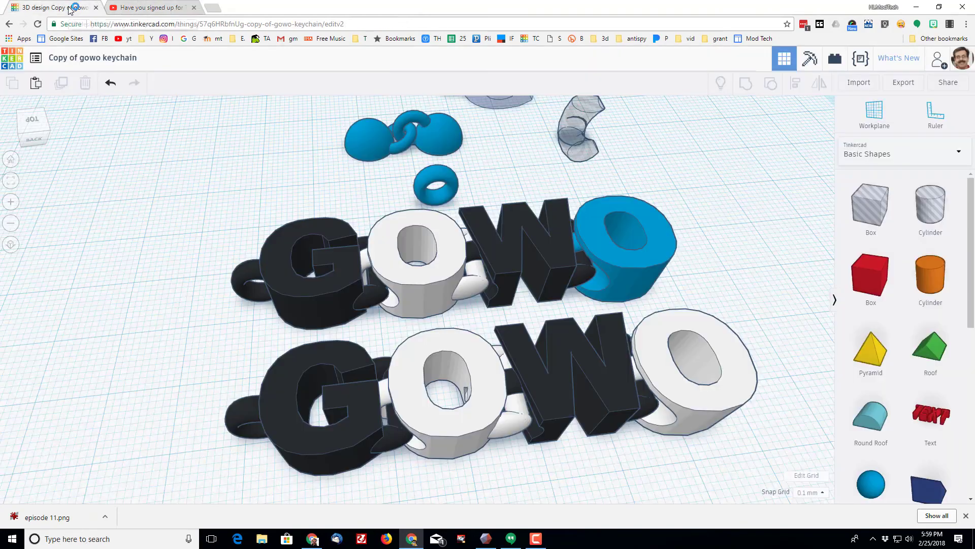
pyautogui.moveTo(291, 178); pyautogui.dragTo(309, 148, button='right')
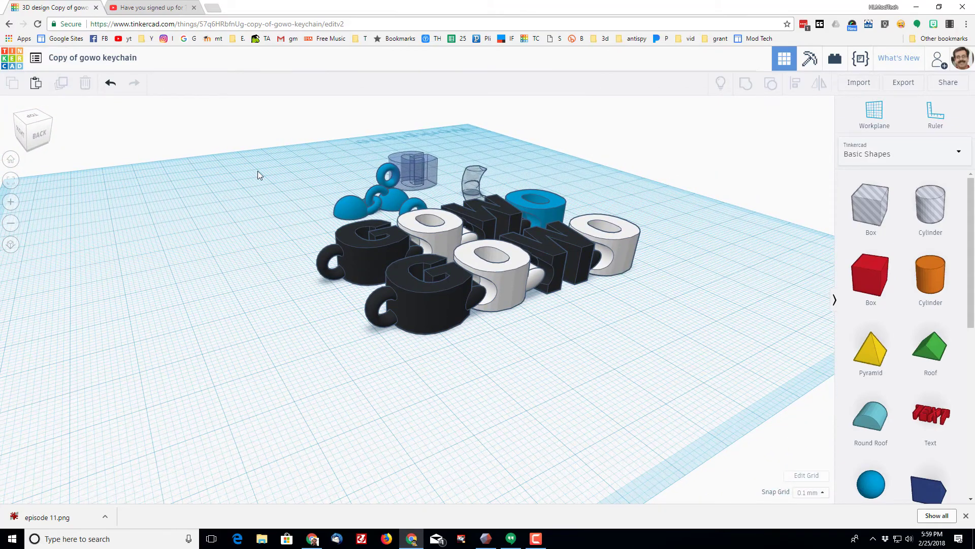
pyautogui.moveTo(315, 157); pyautogui.dragTo(346, 141, button='right')
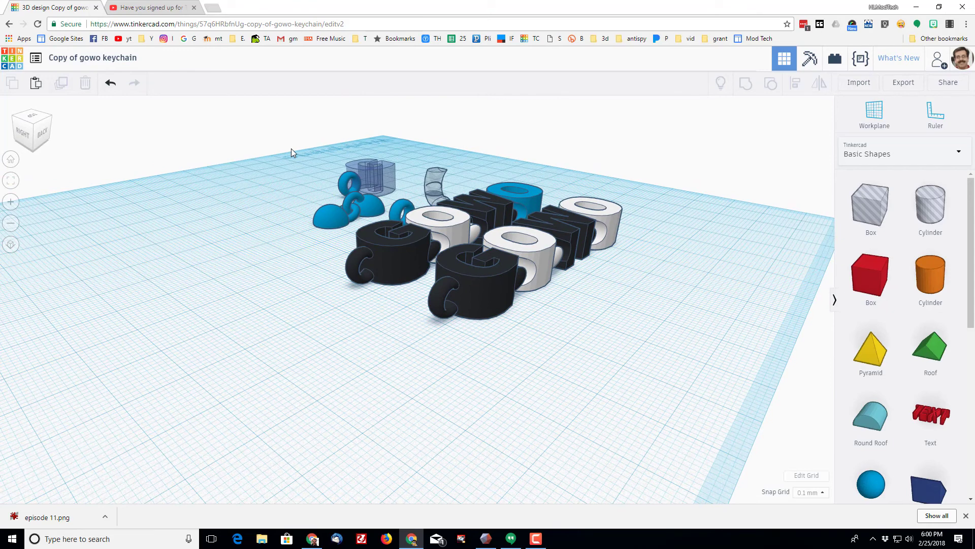